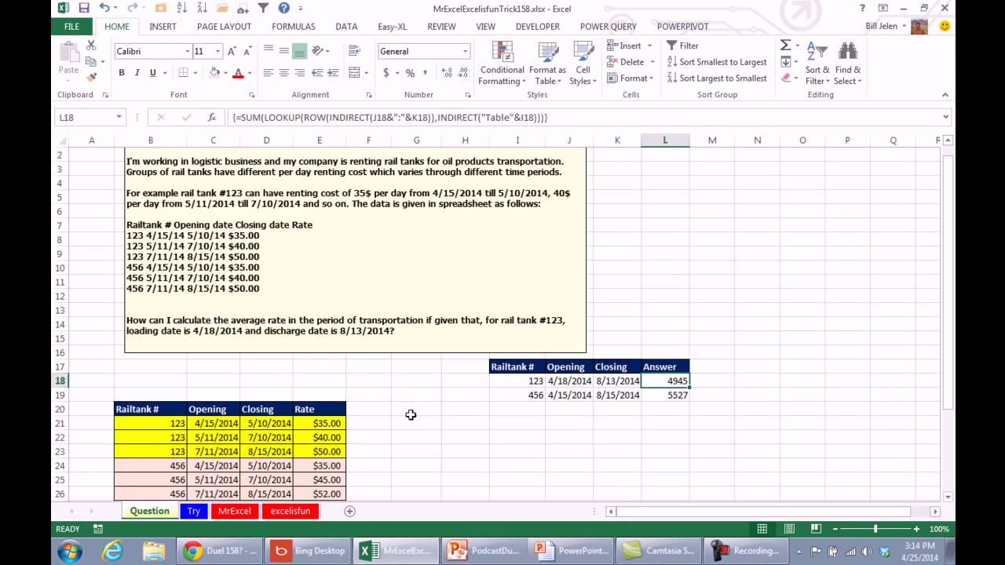
Step: Examine the SUM, LOOKUP and INDIRECT array formula in Answer cell L18 for rail tank 123, leaving it unchanged
scroll(412, 413, "down", 4)
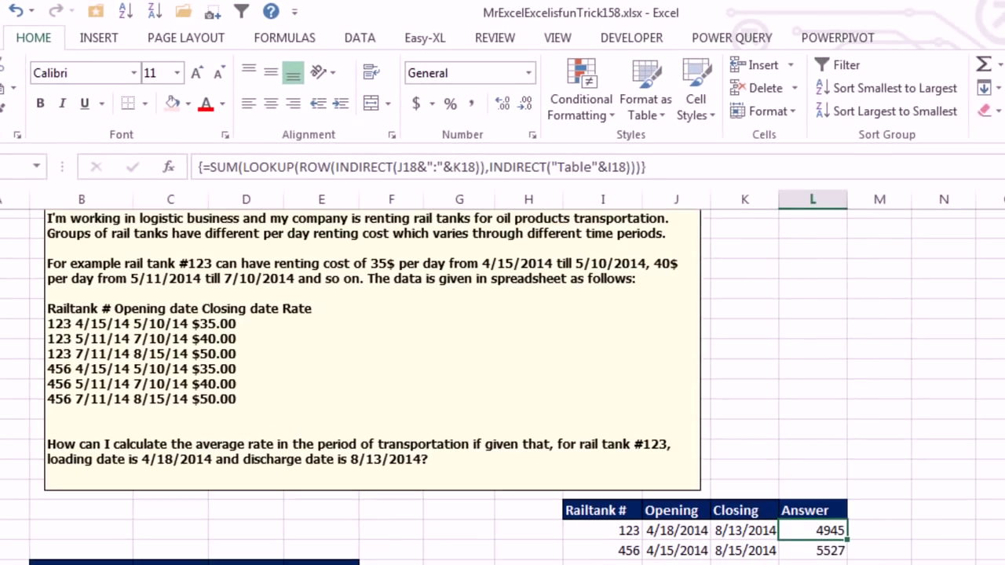
key("F2")
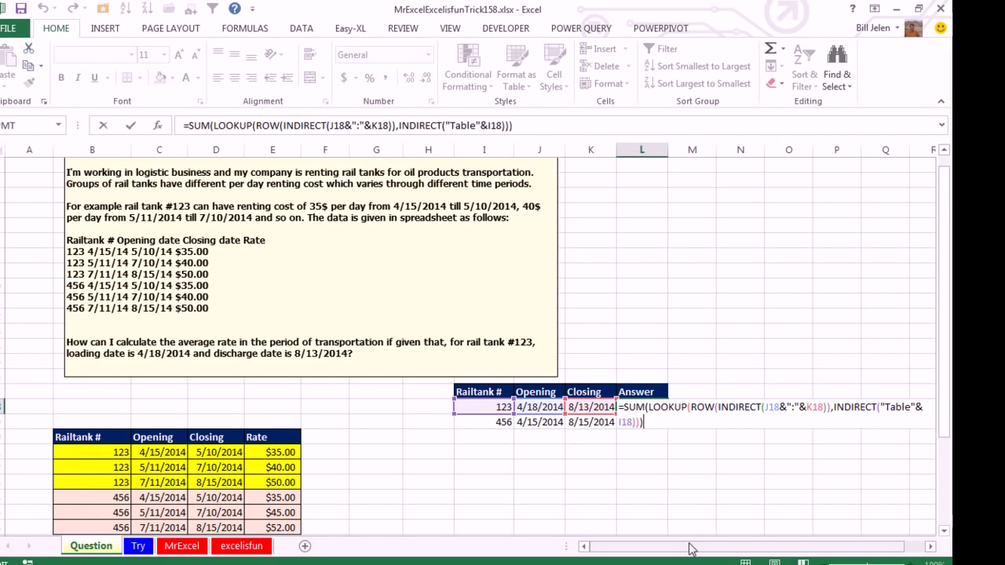
left_click_drag(689, 548, 738, 549)
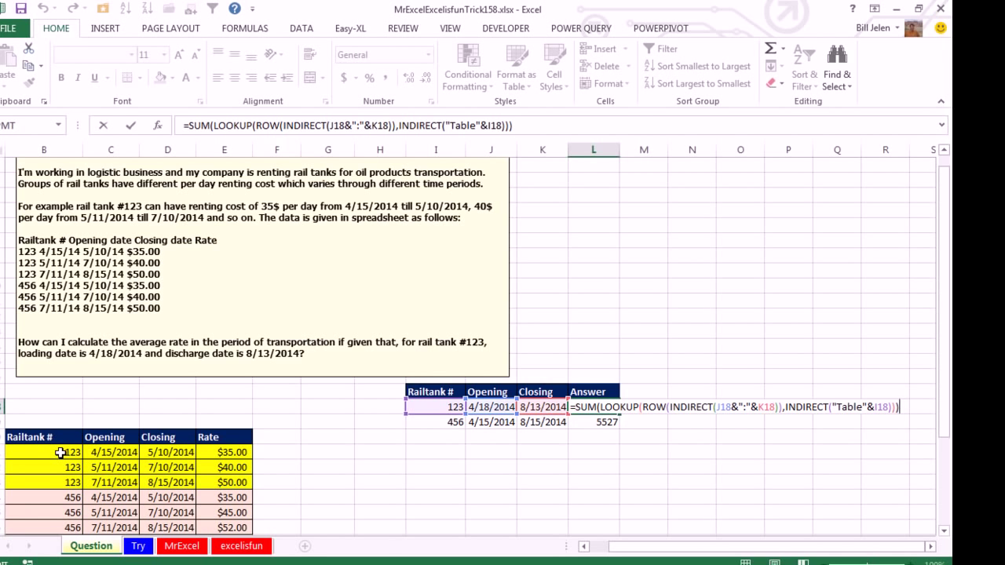
key("Return")
Step: Select the rail tank 123 rows, then only their opening, closing and rate cells C21:E23, to check the range's name
left_click_drag(60, 452, 192, 480)
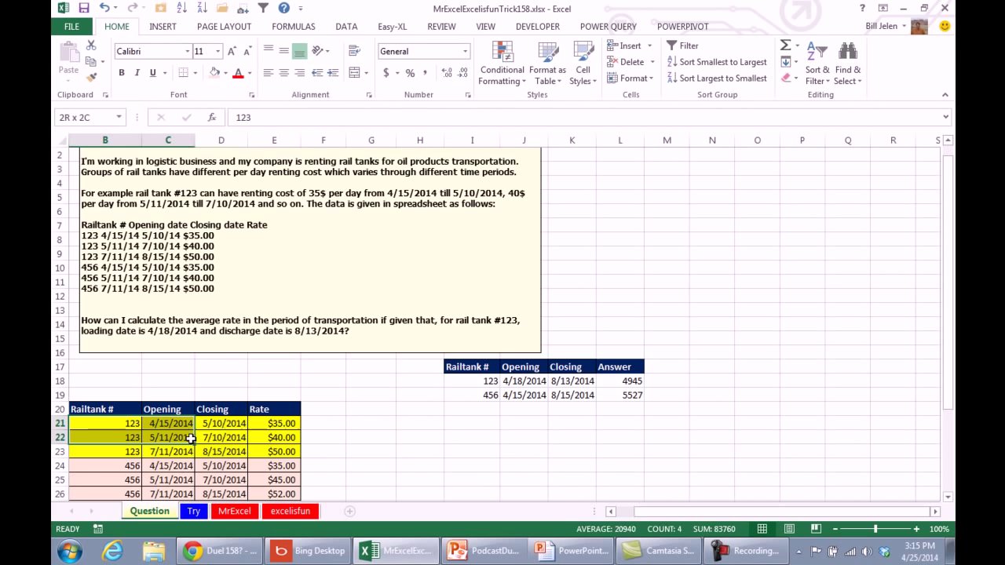
left_click_drag(243, 450, 259, 451)
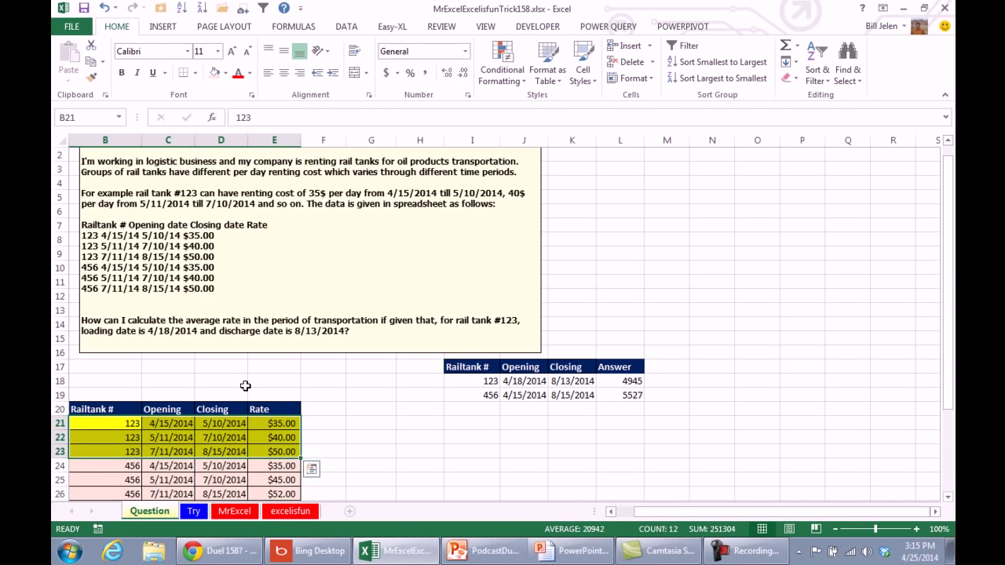
left_click_drag(174, 424, 281, 451)
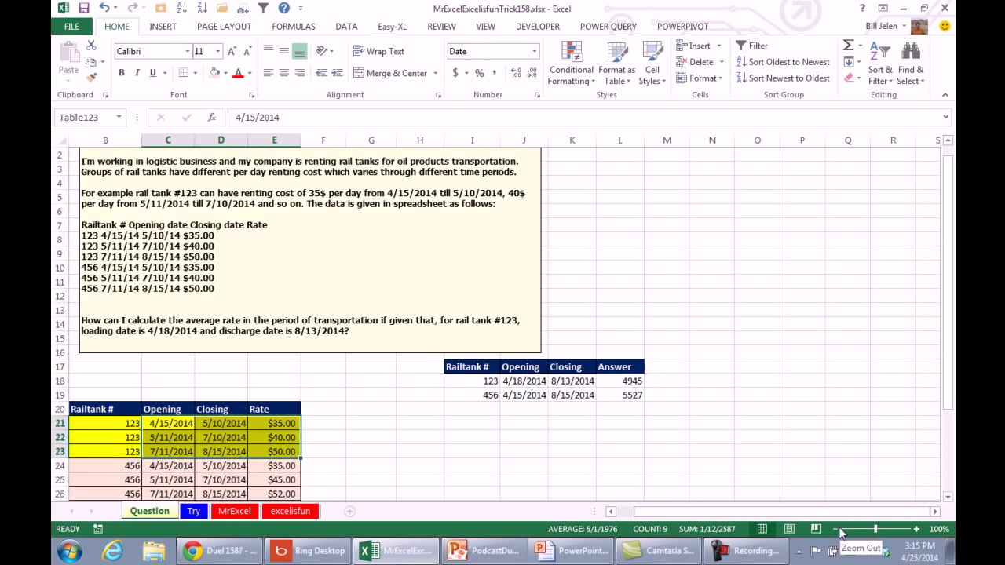
Step: Shrink the worksheet view to 30% to inspect the named range, and restore it to 100%
left_click(836, 530)
left_click(835, 529)
left_click(836, 529)
left_click(835, 529)
left_click(836, 530)
left_click(836, 529)
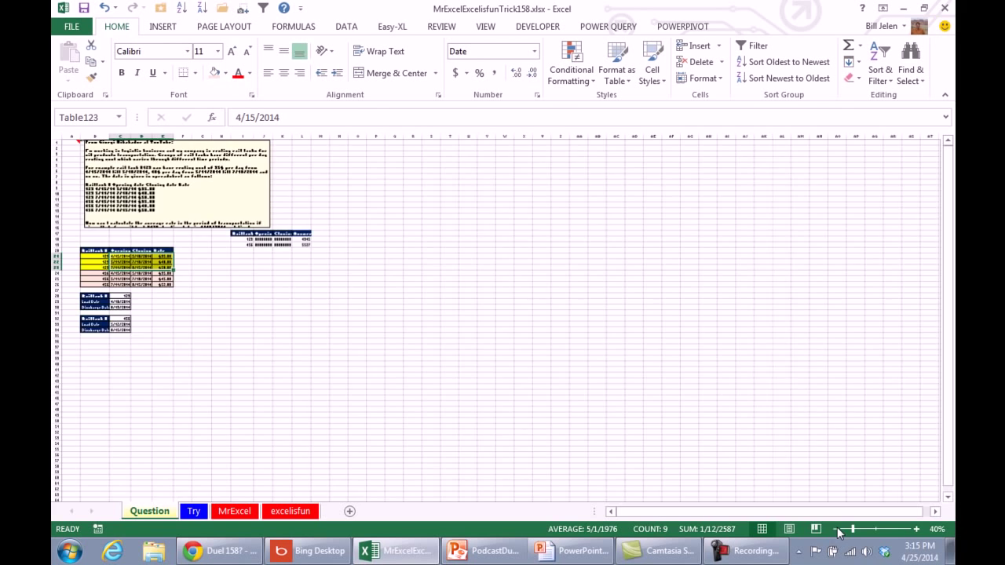
left_click(835, 529)
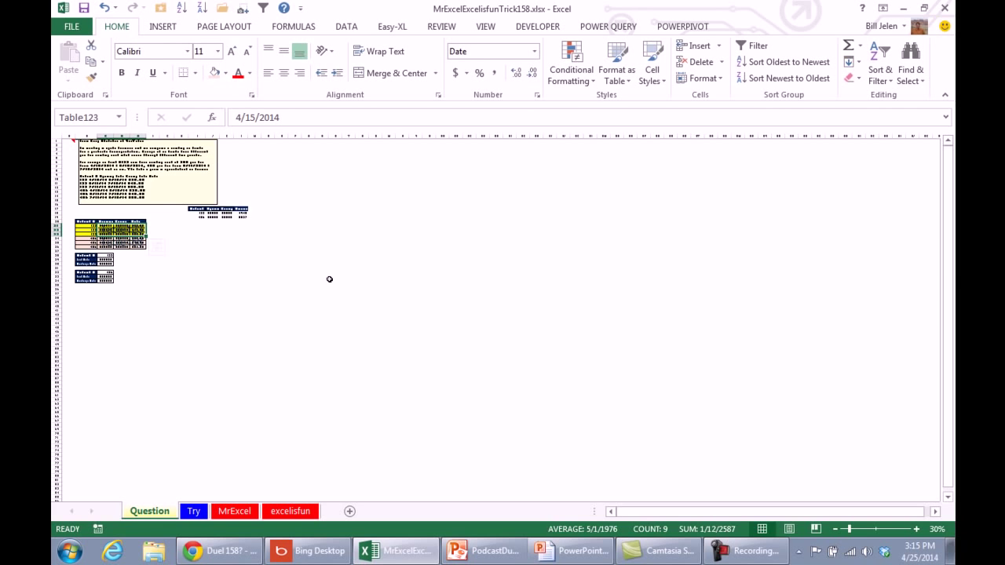
left_click(916, 530)
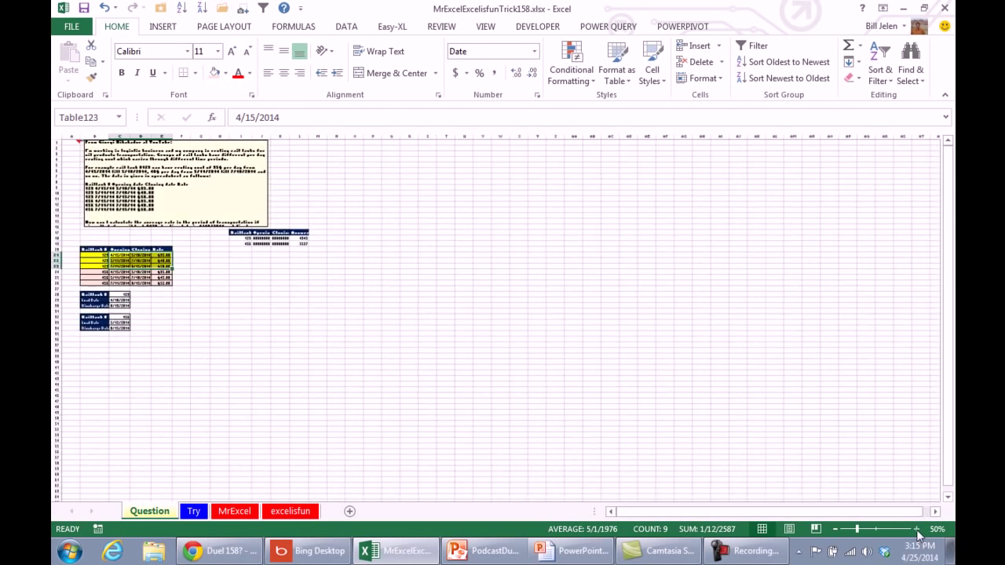
left_click(917, 530)
left_click(916, 530)
left_click(917, 530)
left_click(916, 530)
left_click(916, 530)
left_click(916, 530)
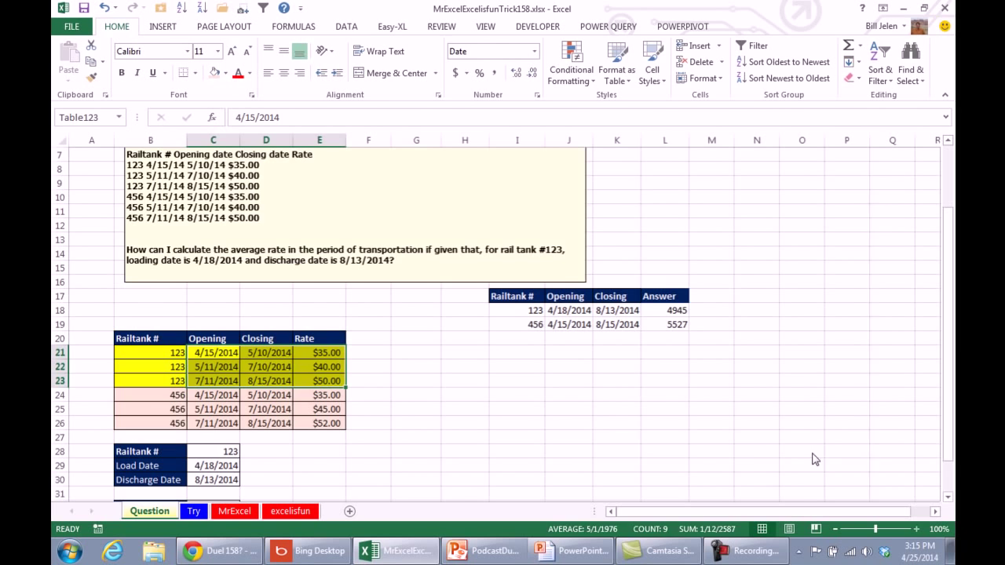
Step: Compare the array formula in L18 with its lookup range C21:E23, and review the load and discharge date blocks
left_click(669, 310)
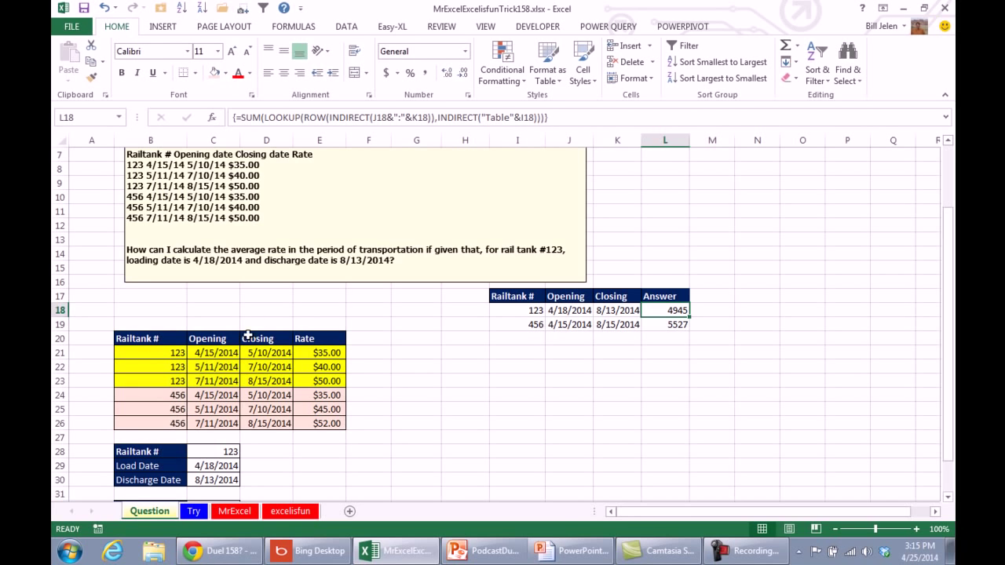
left_click_drag(213, 353, 303, 380)
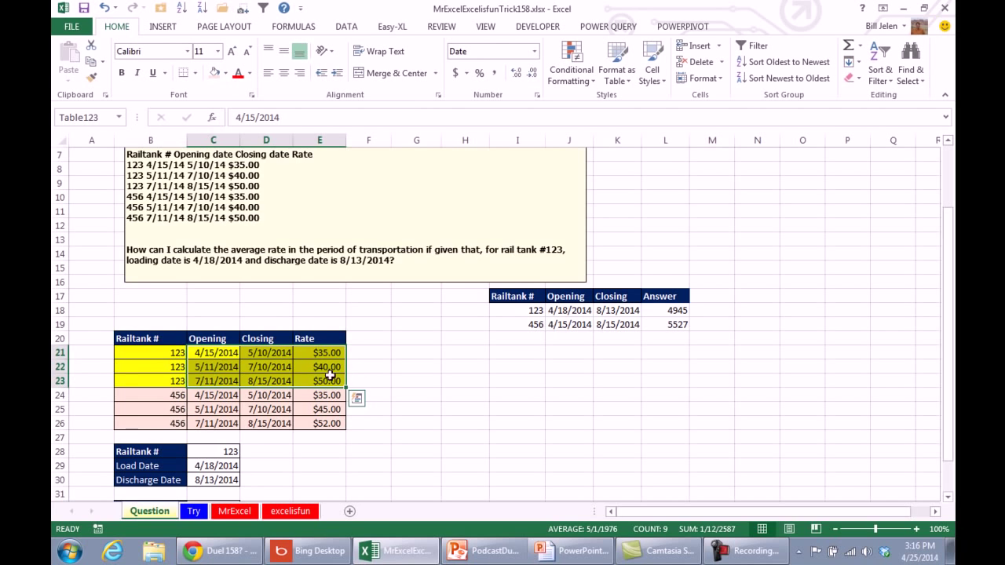
left_click(659, 314)
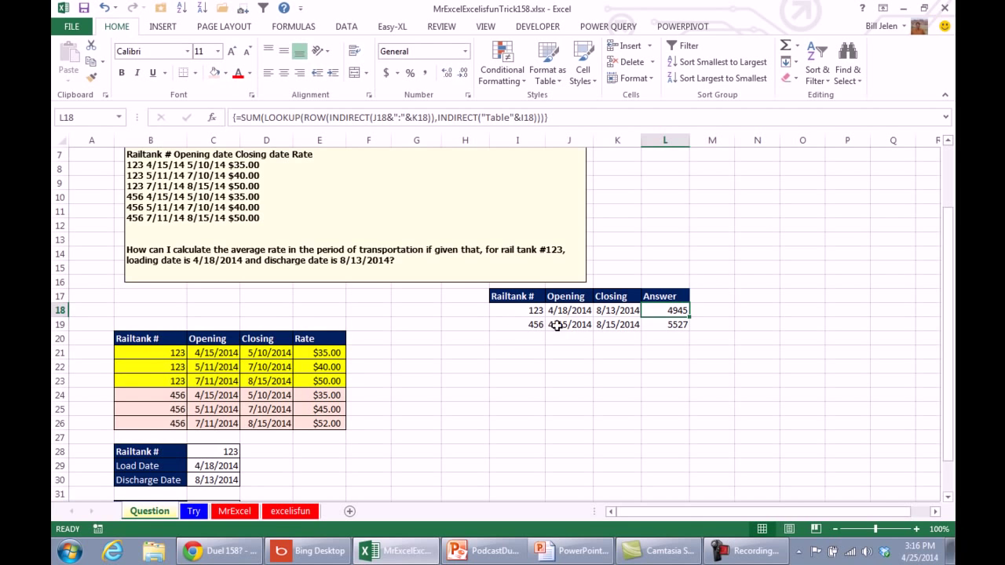
scroll(542, 383, "down", 4)
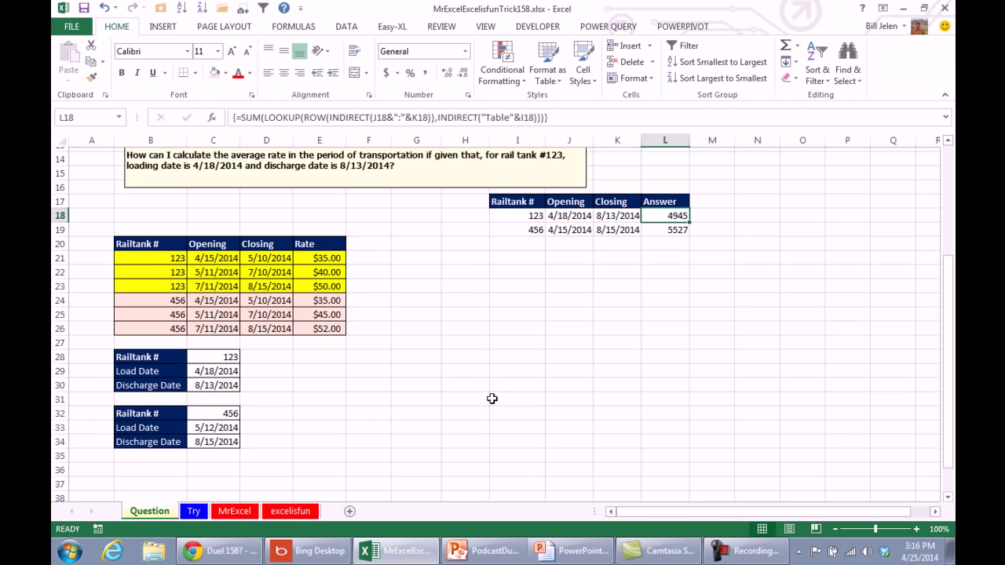
scroll(491, 399, "up", 4)
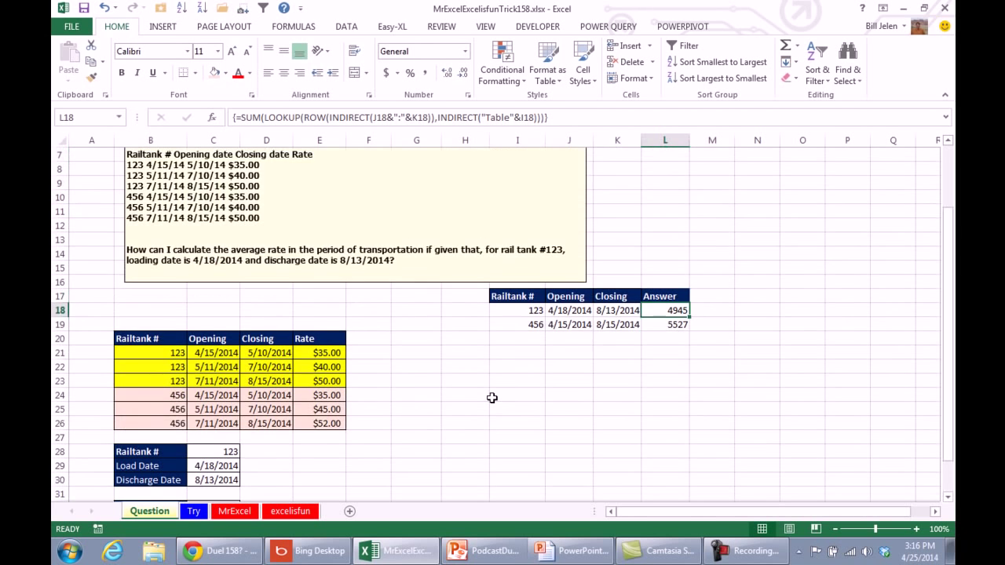
Step: Link rail tank 456's opening date in J19 to its load date with =C33, and check the closing date and answer cells
left_click(571, 325)
type("=")
key("Down")
key("Down")
key("Down")
key("Down")
key("Down")
key("Down")
key("Down")
key("Down")
key("Down")
key("Down")
key("Down")
key("Down")
key("Down")
key("Down")
key("Down")
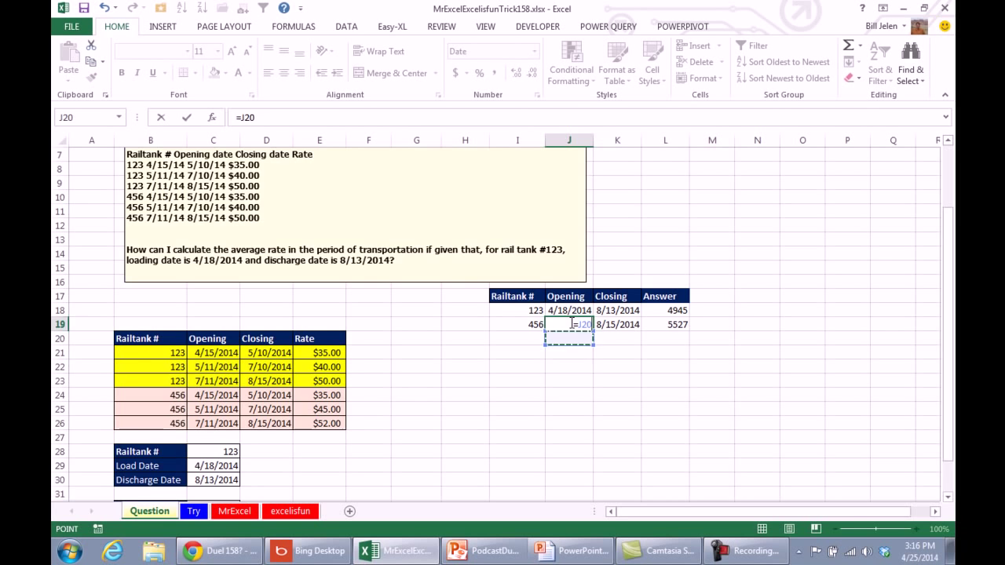
key("Left")
key("Left")
key("Up")
key("Left")
key("Left")
key("Left")
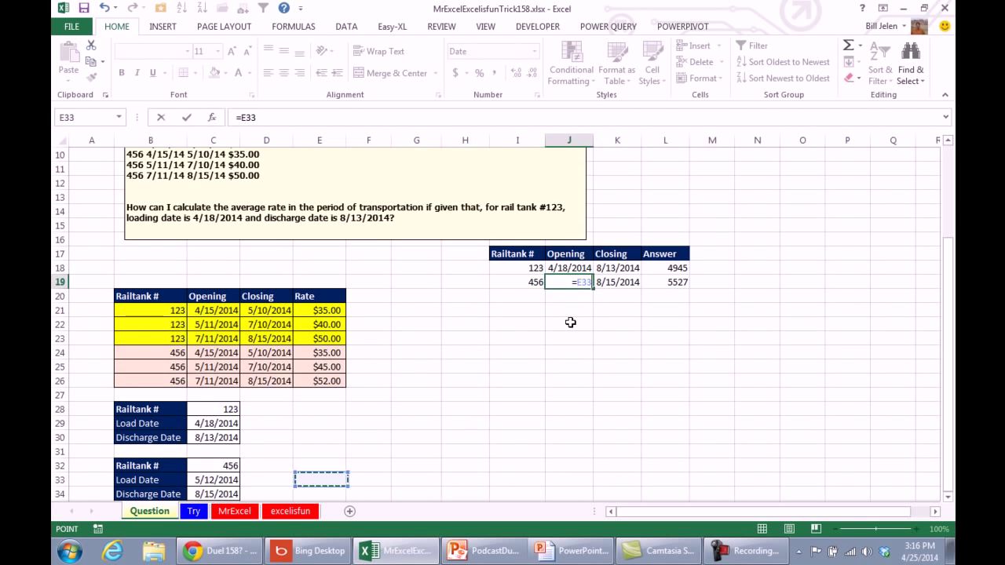
key("Left")
key("Left")
key("Return")
key("Up")
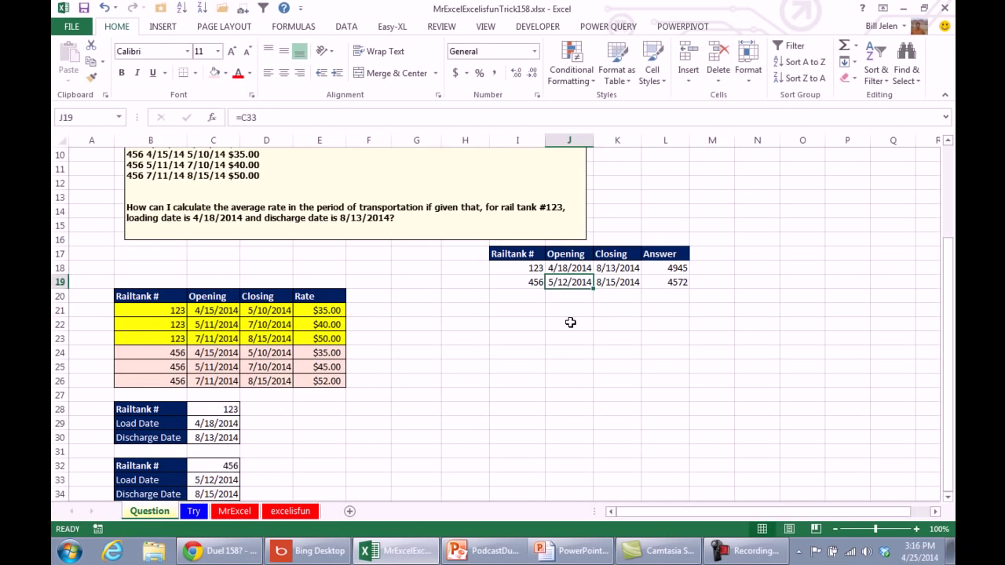
key("Right")
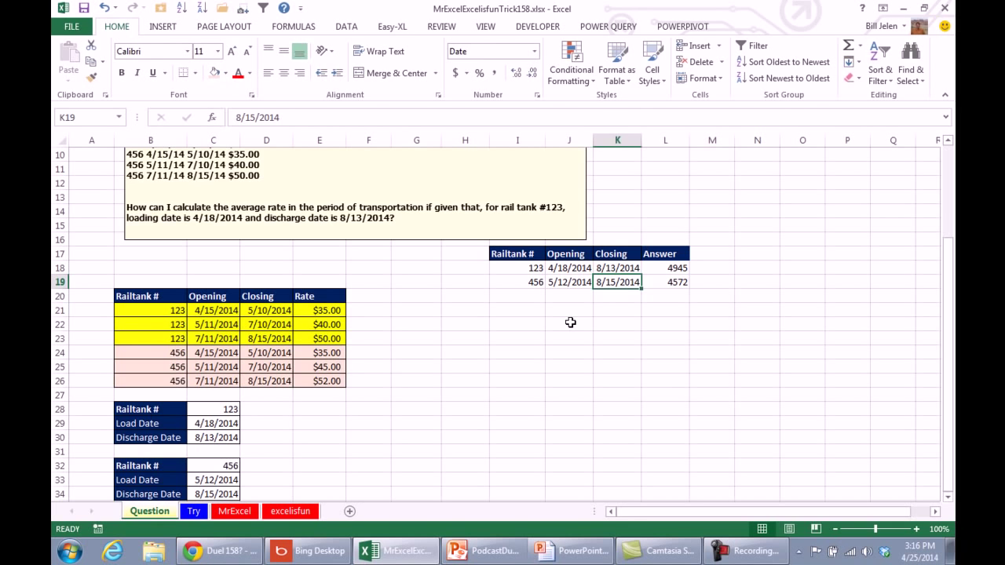
key("Right")
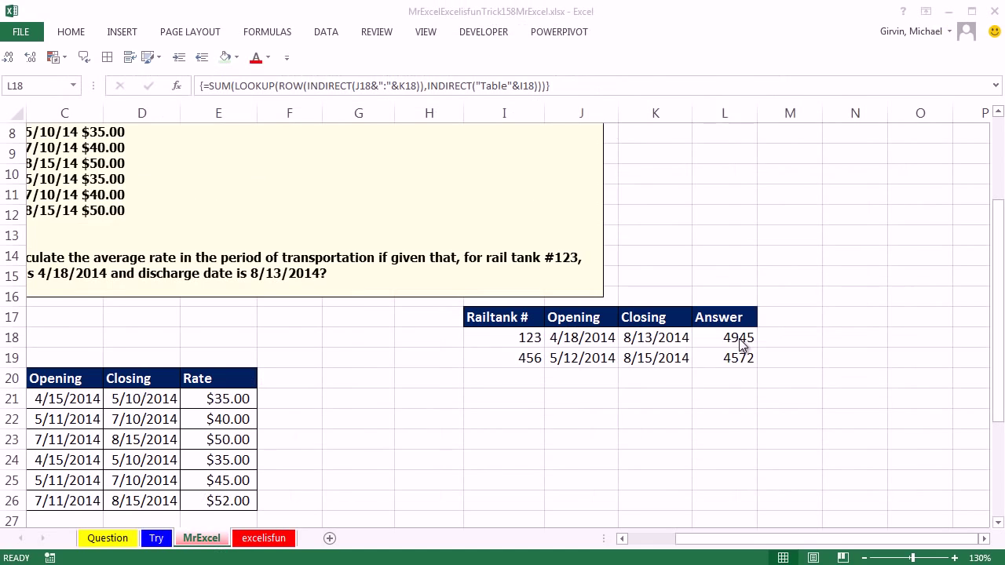
Step: Inspect the LOOKUP formula in L18 on the MrExcel sheet and re-enter it unchanged as an array formula
double_click(738, 338)
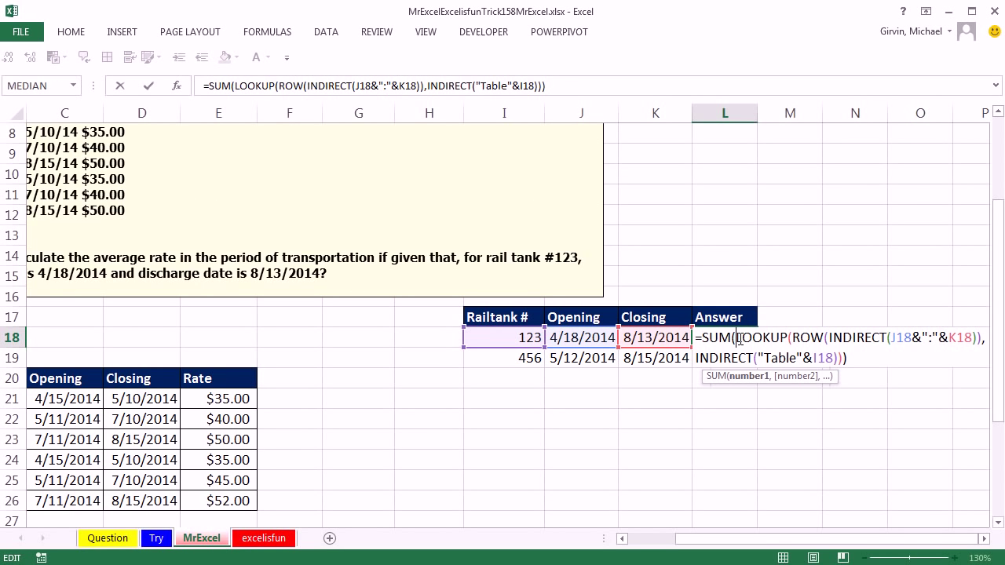
left_click(861, 360)
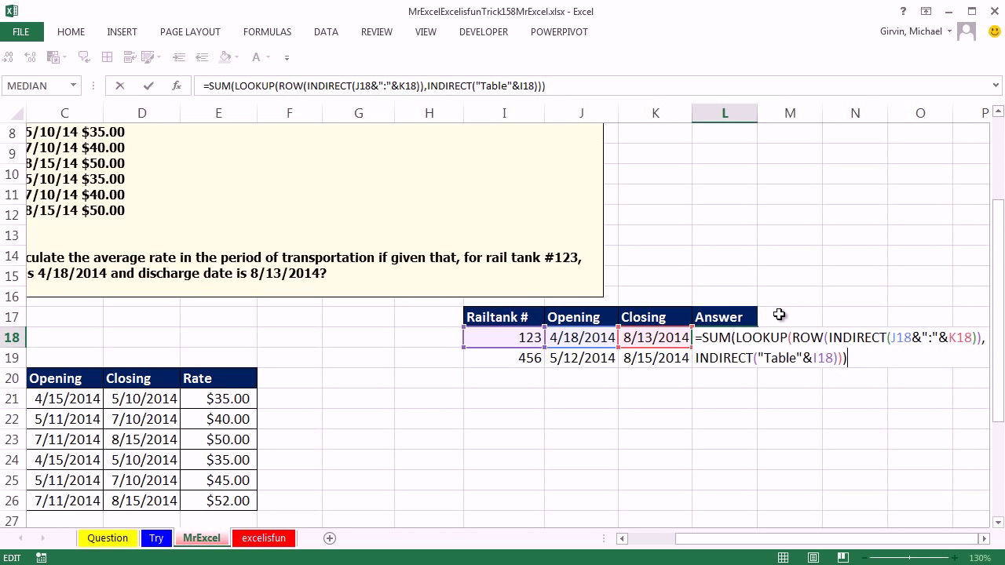
key("ctrl+shift+Return")
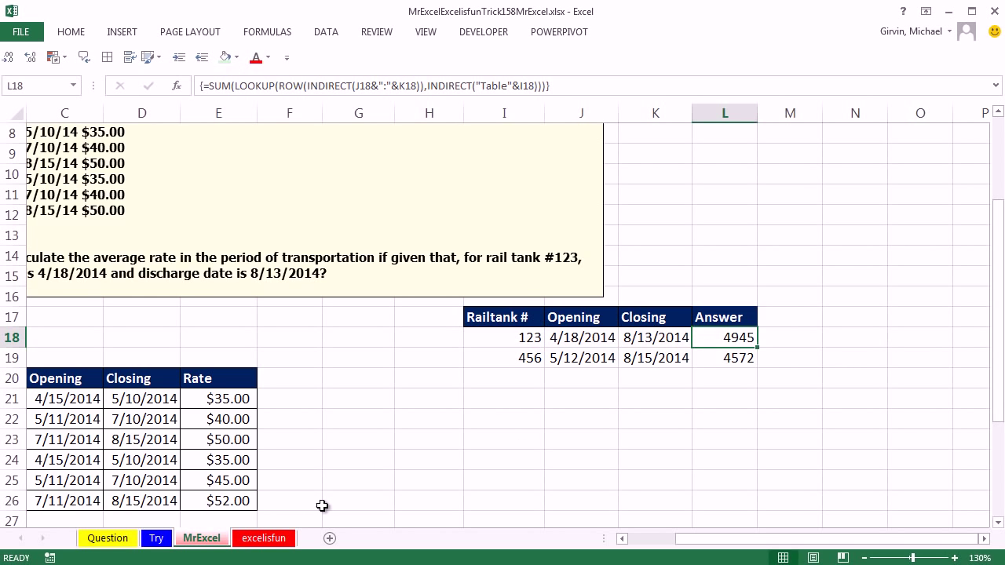
Step: On the excelisfun sheet, start the Average formula in J21 with INDIRECT nested inside ROW
left_click(264, 538)
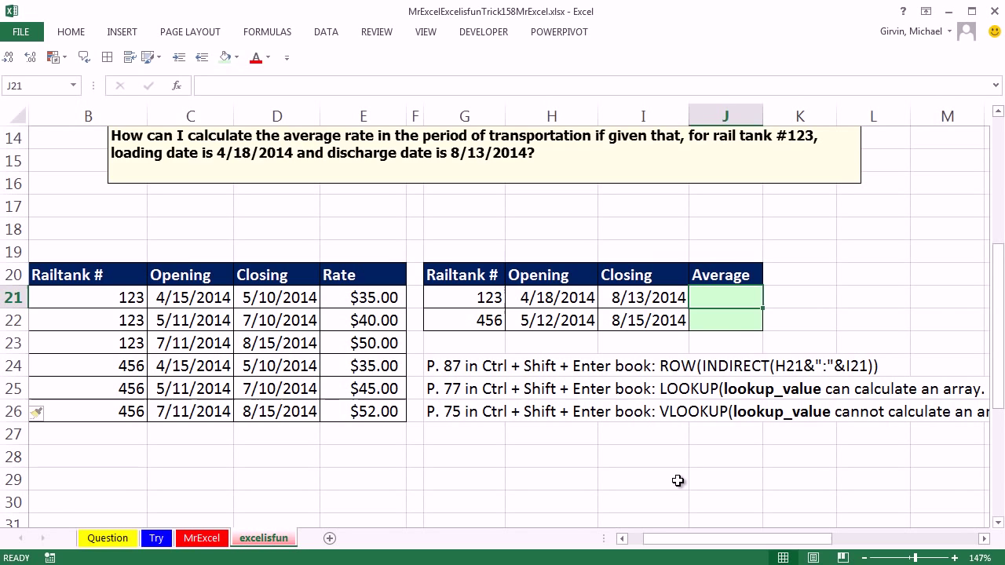
type("=row")
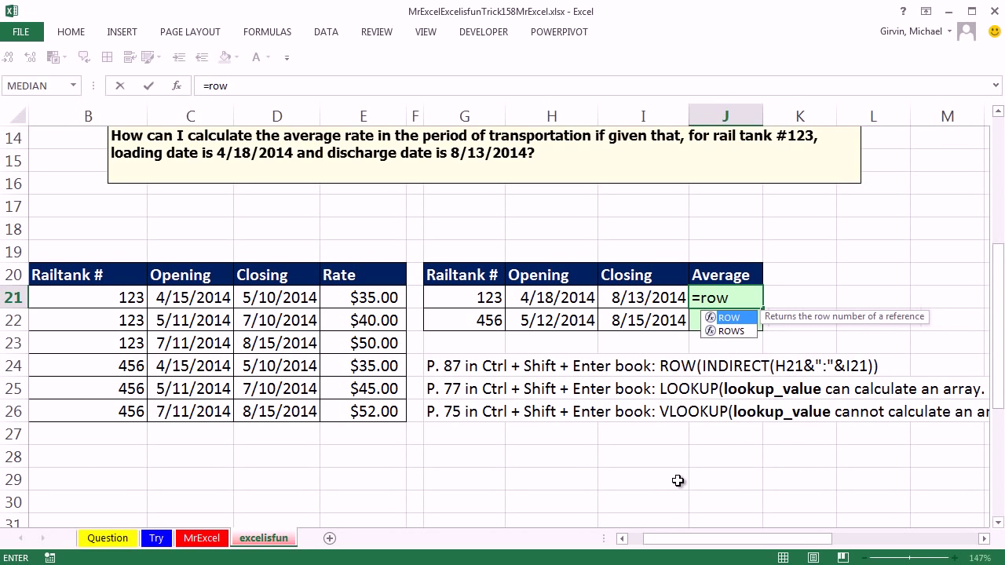
key("Tab")
type("in")
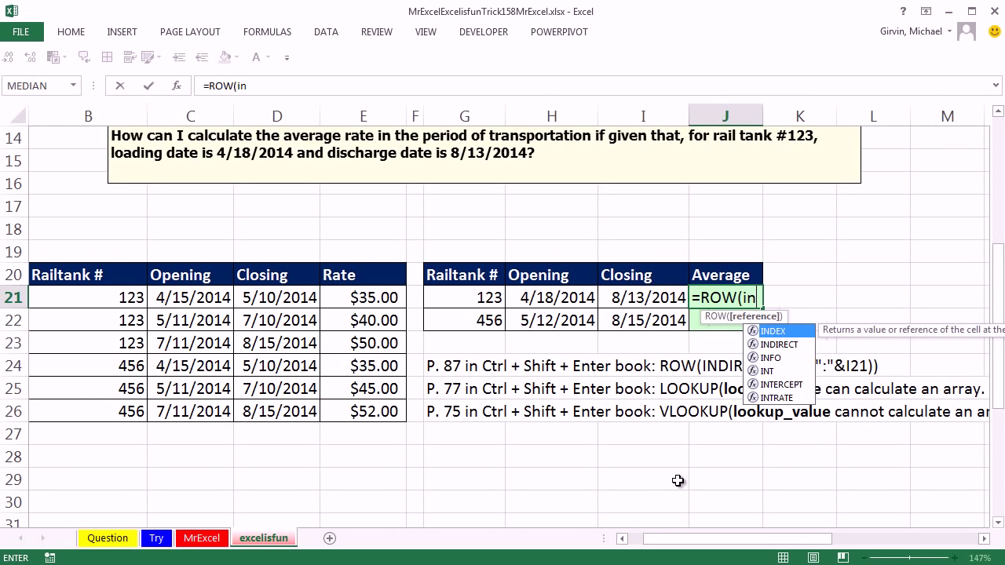
type("i")
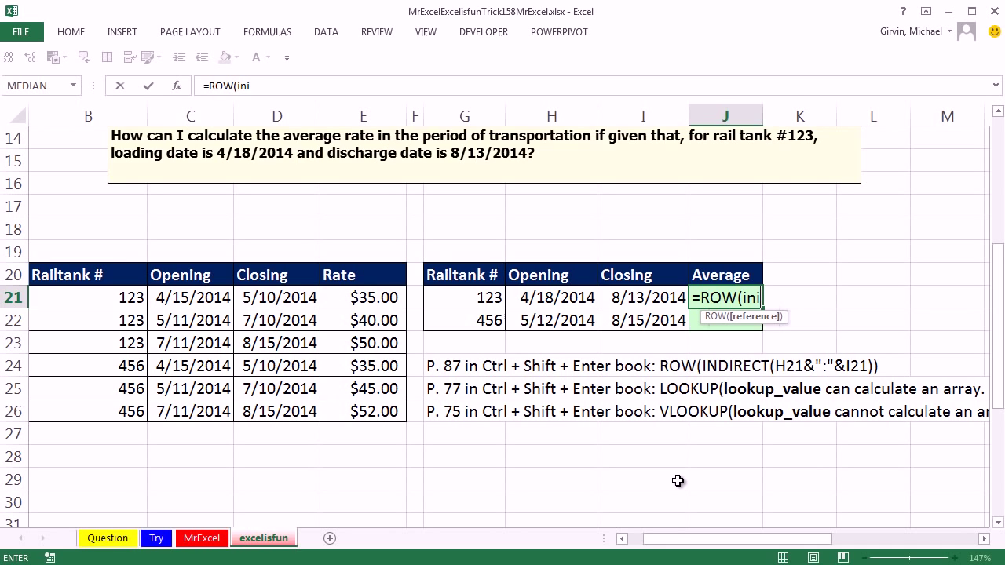
key("BackSpace")
key("Down")
key("Tab")
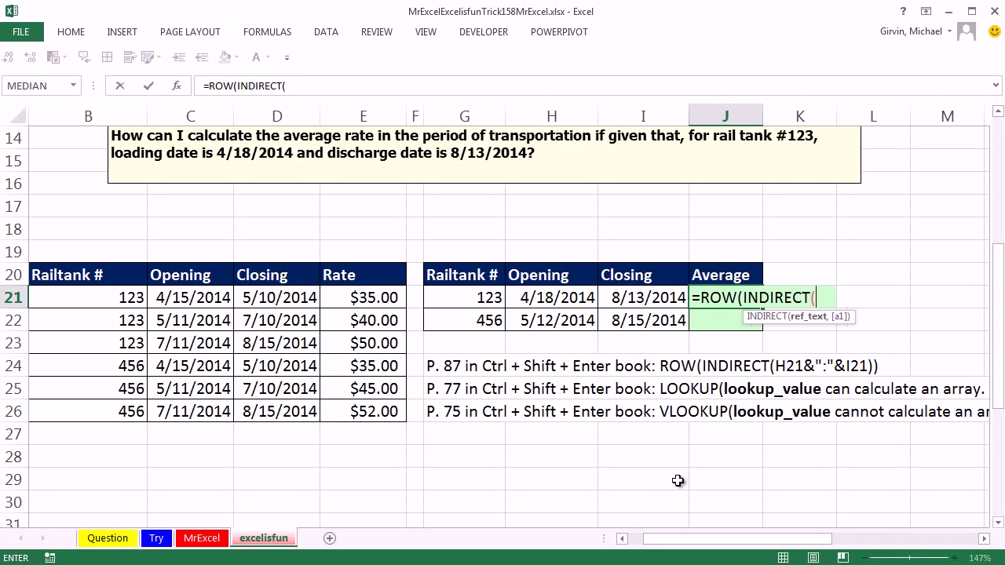
Step: Give INDIRECT the reference text H21&":"&I21 from the opening and closing dates, and close both functions
left_click(535, 301)
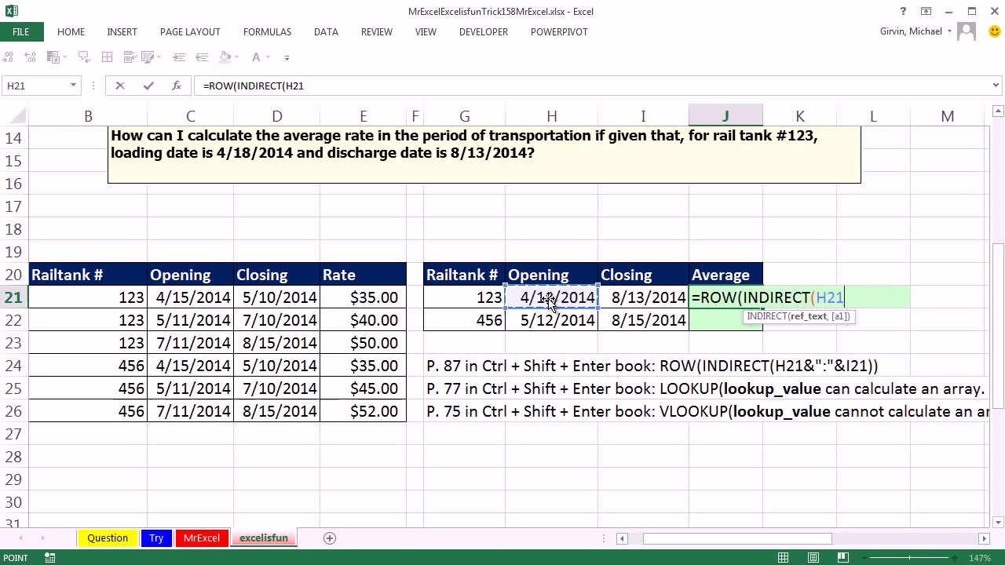
type("&")
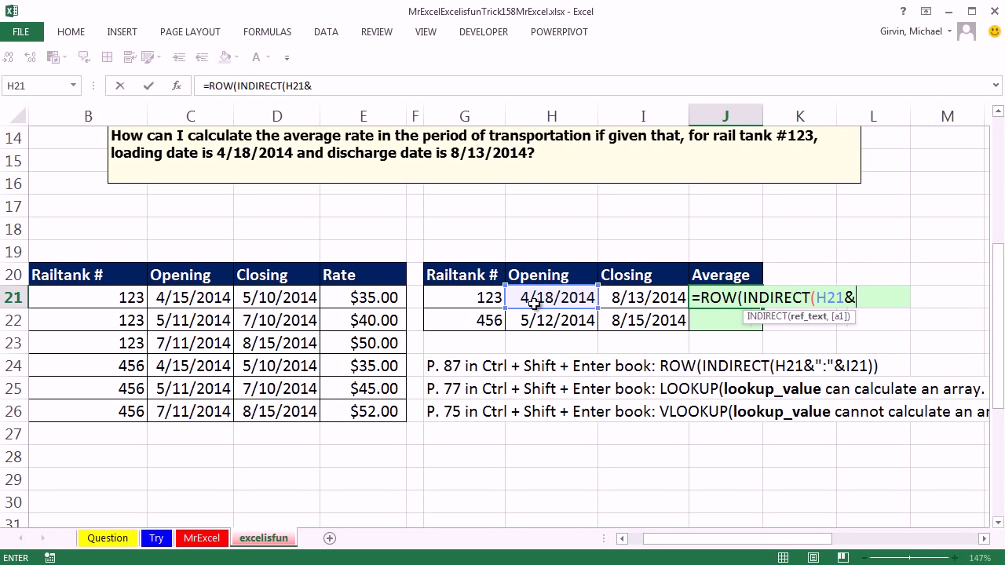
type("\":\"&")
left_click(636, 299)
type(")")
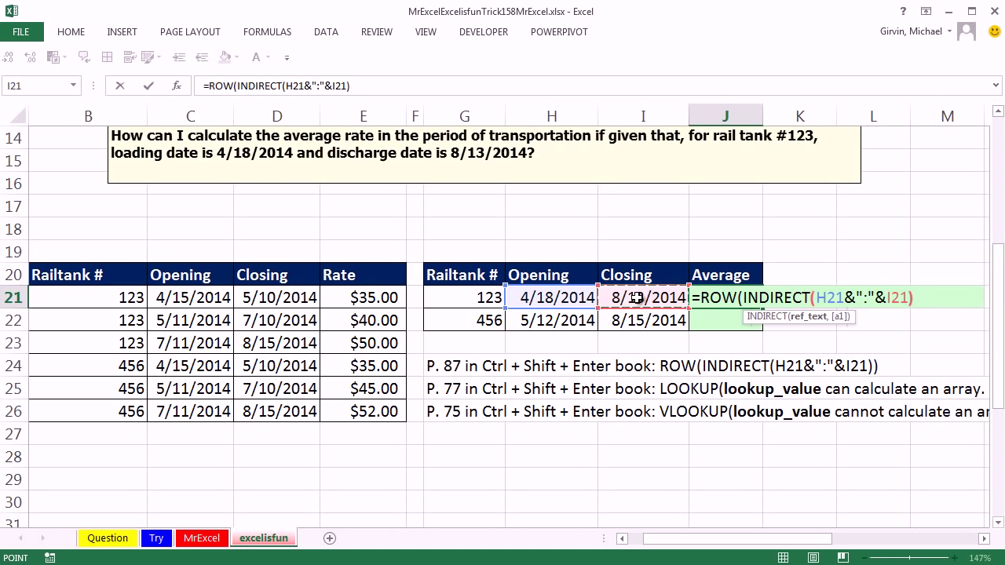
type(")")
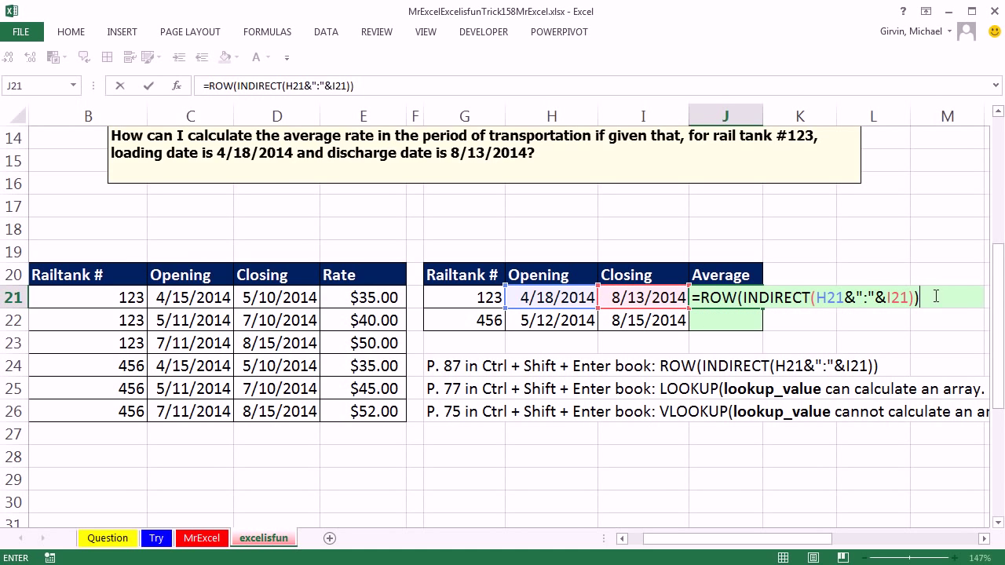
Step: Evaluate the ROW(INDIRECT(H21&":"&I21)) expression in place to view its array of date serials, and undo the evaluation
left_click_drag(936, 296, 625, 286)
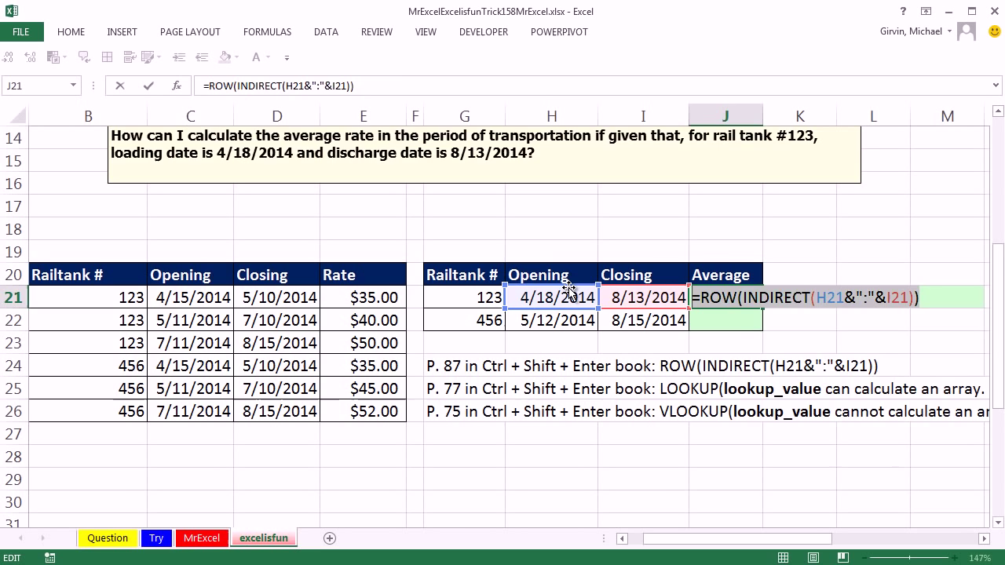
key("F9")
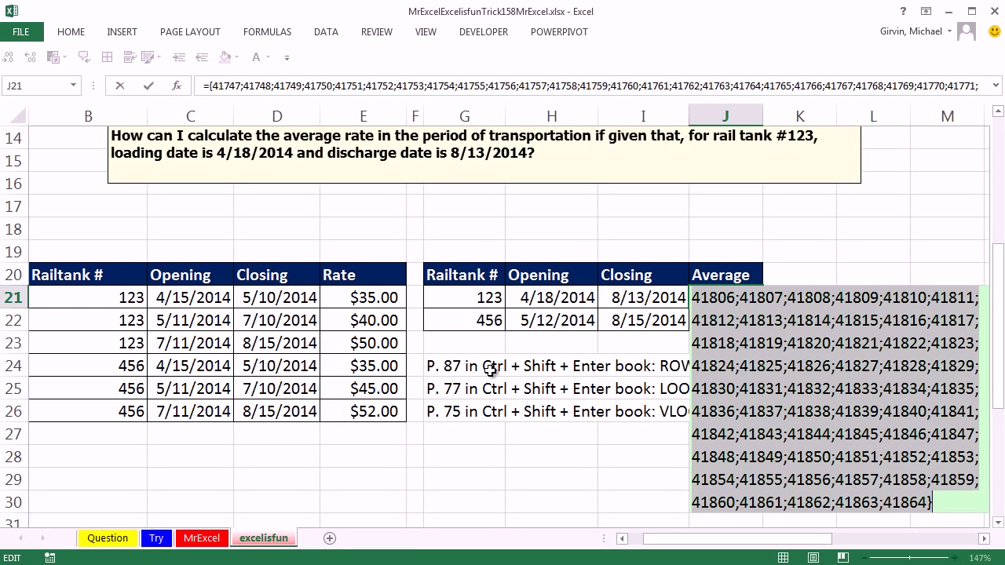
key("ctrl+z")
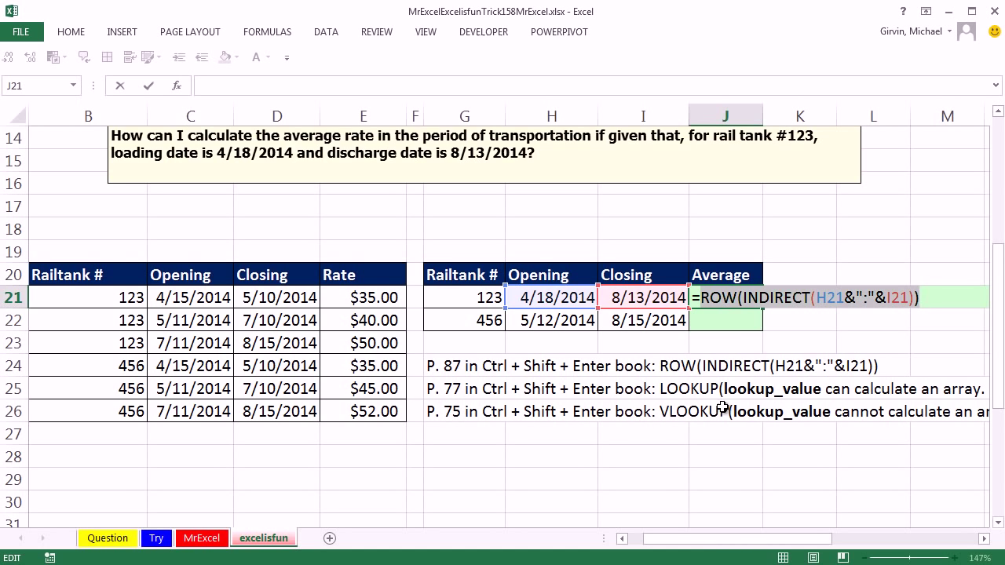
Step: Wrap the ROW(INDIRECT(H21&":"&I21)) expression in J21 in a LOOKUP function as its lookup value
left_click(704, 300)
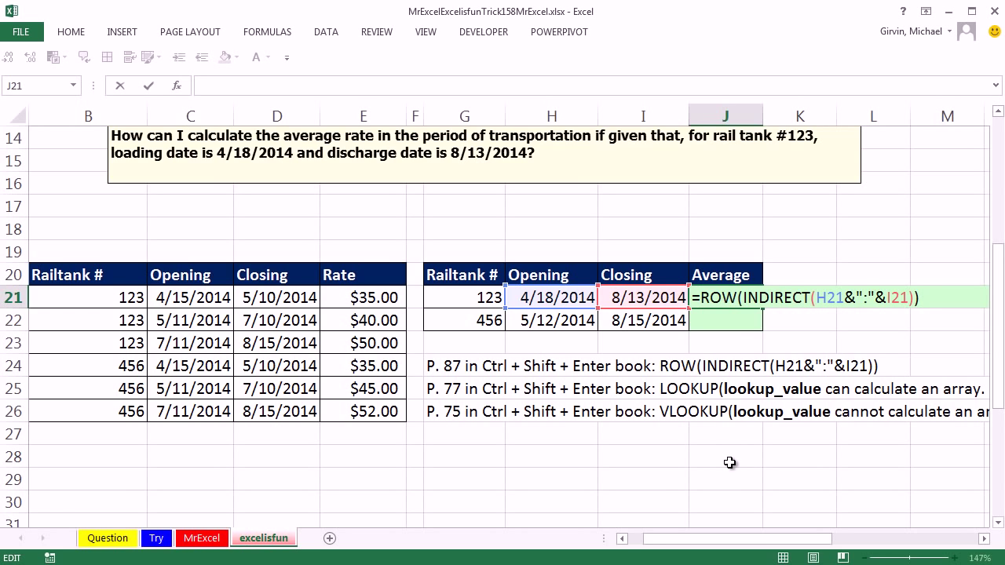
type("loo")
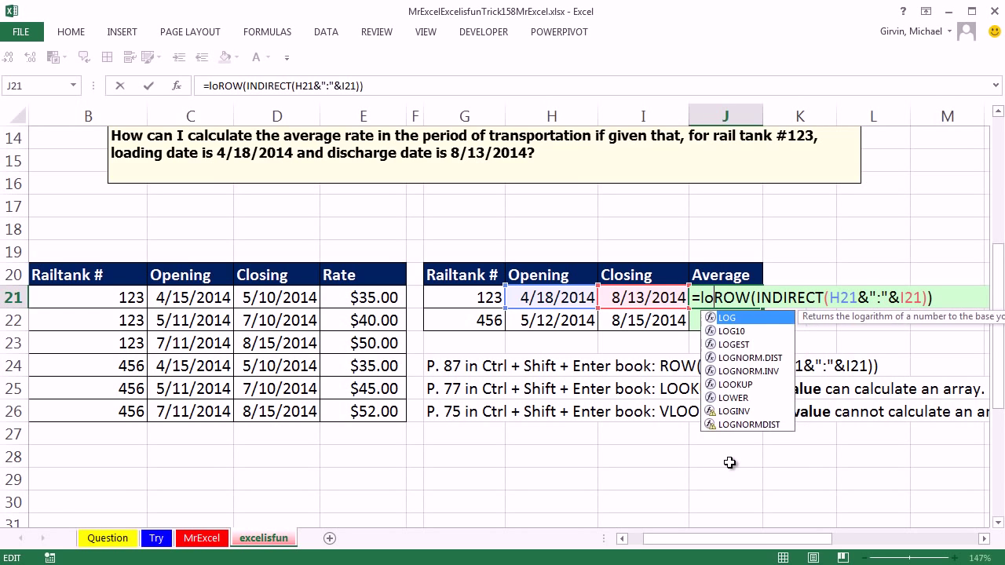
key("Tab")
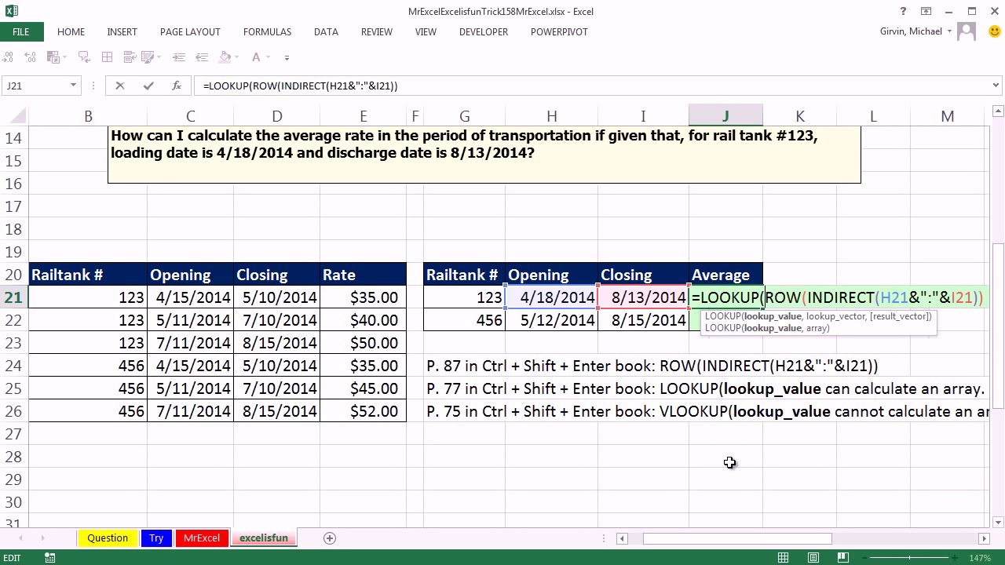
Step: Evaluate LOOKUP's lookup_value argument in place to view its array of dates, and undo the evaluation
left_click(767, 322)
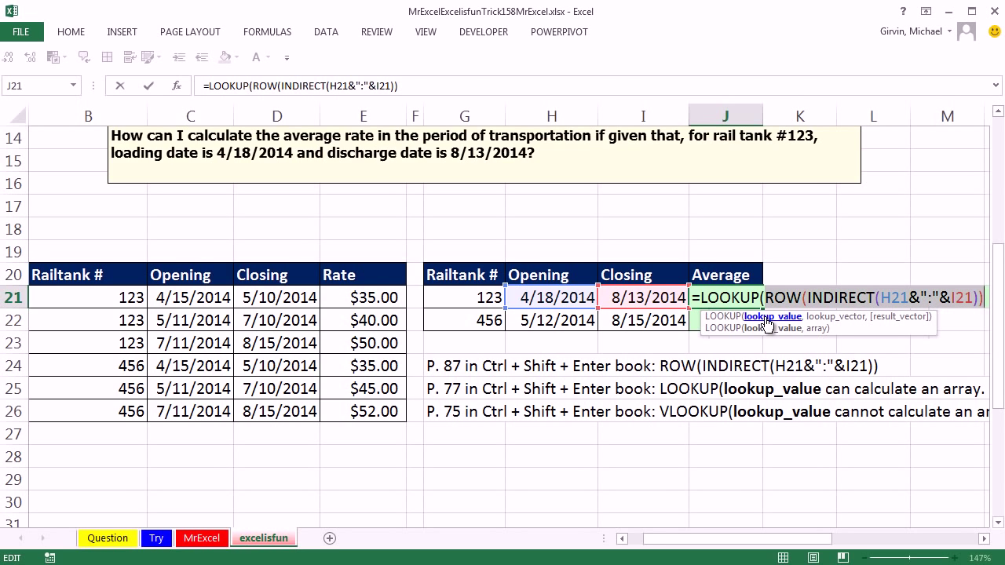
key("F9")
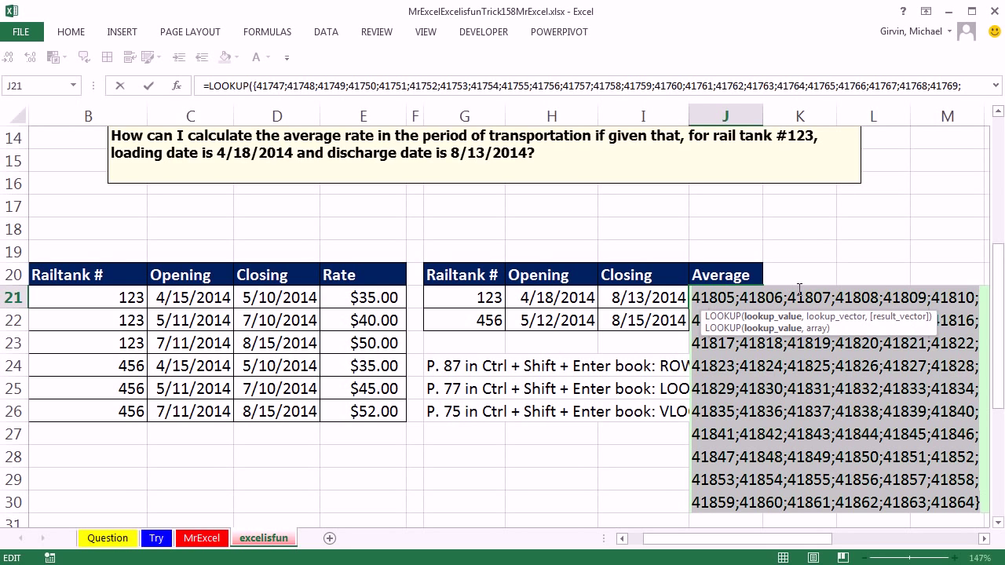
key("ctrl+z")
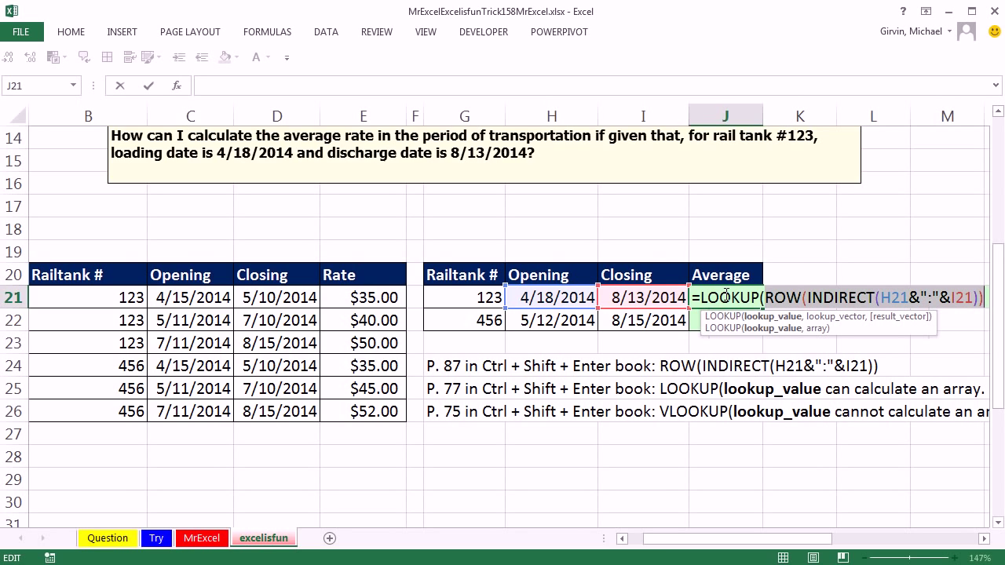
Step: Start LOOKUP's second argument with an OFFSET function that uses the Opening header $C$20 as its absolute starting reference
left_click(985, 299)
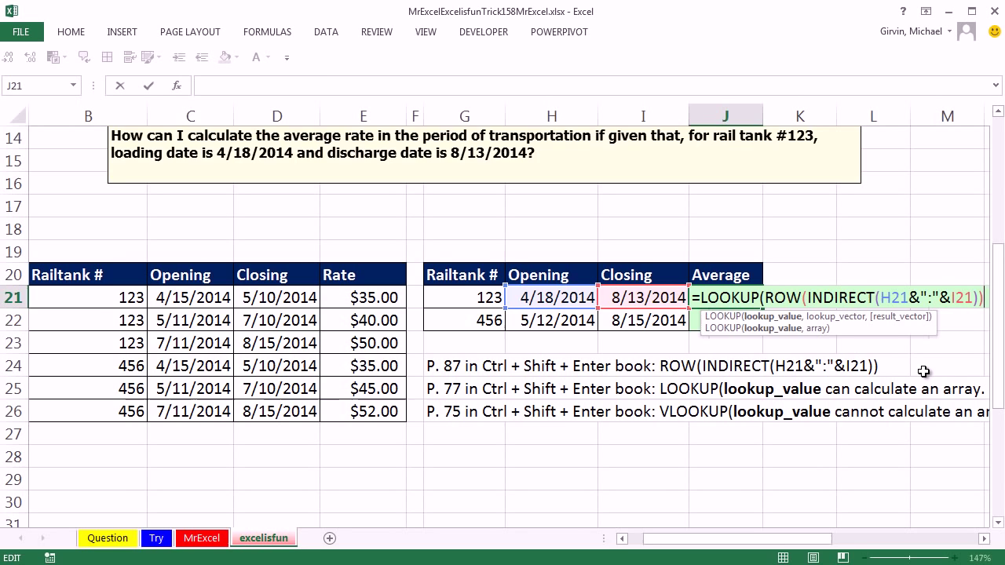
type(",")
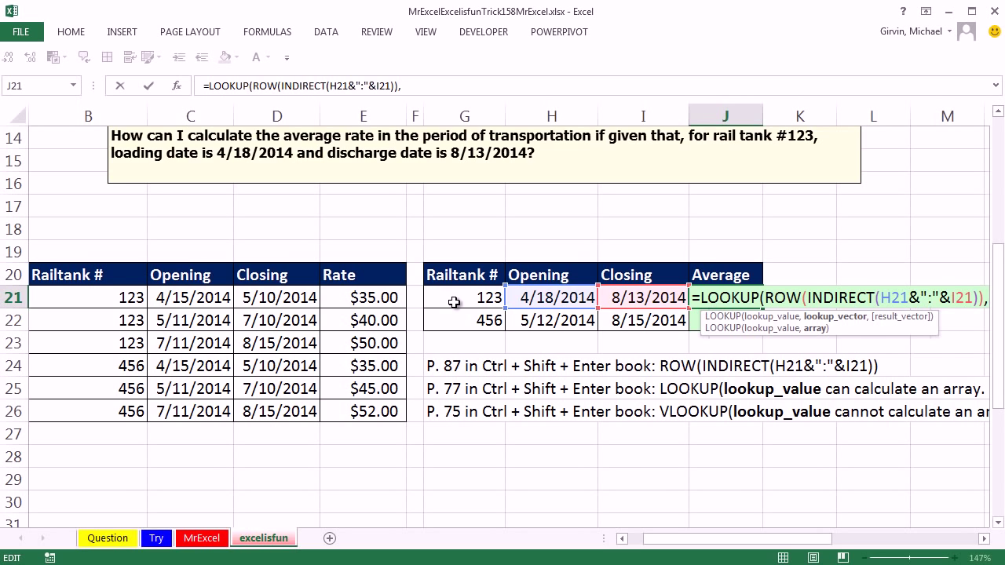
type("of")
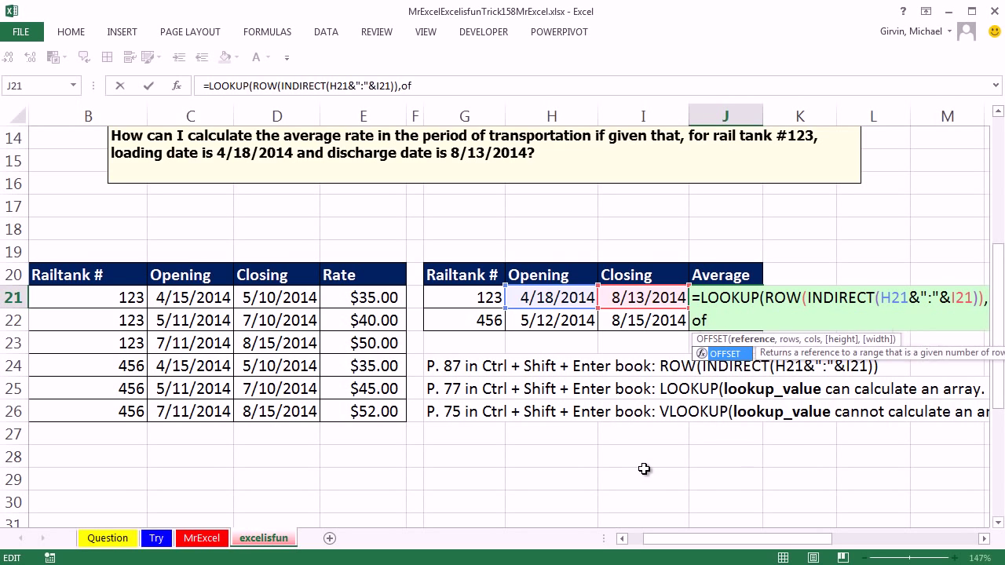
key("Tab")
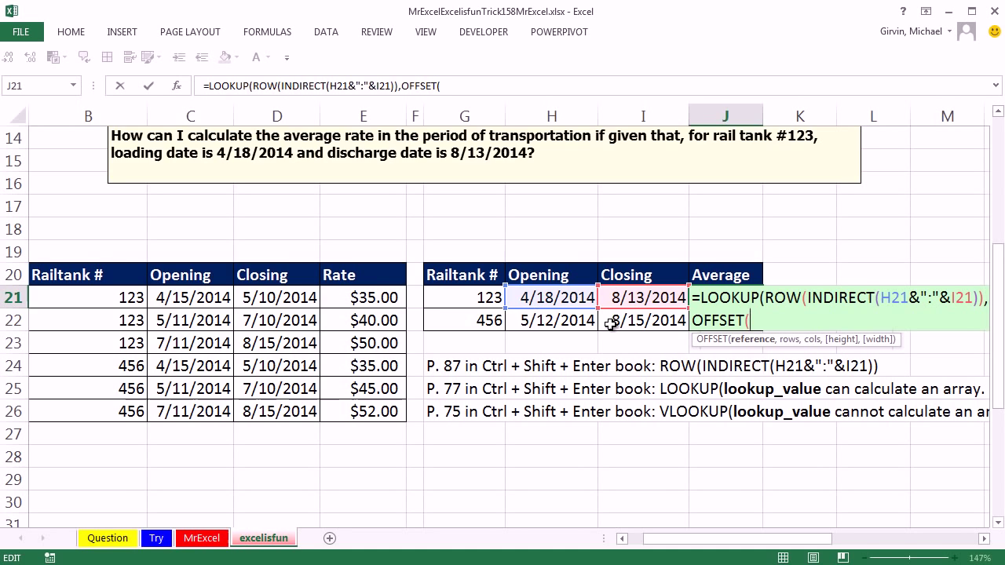
left_click(177, 274)
key("F4")
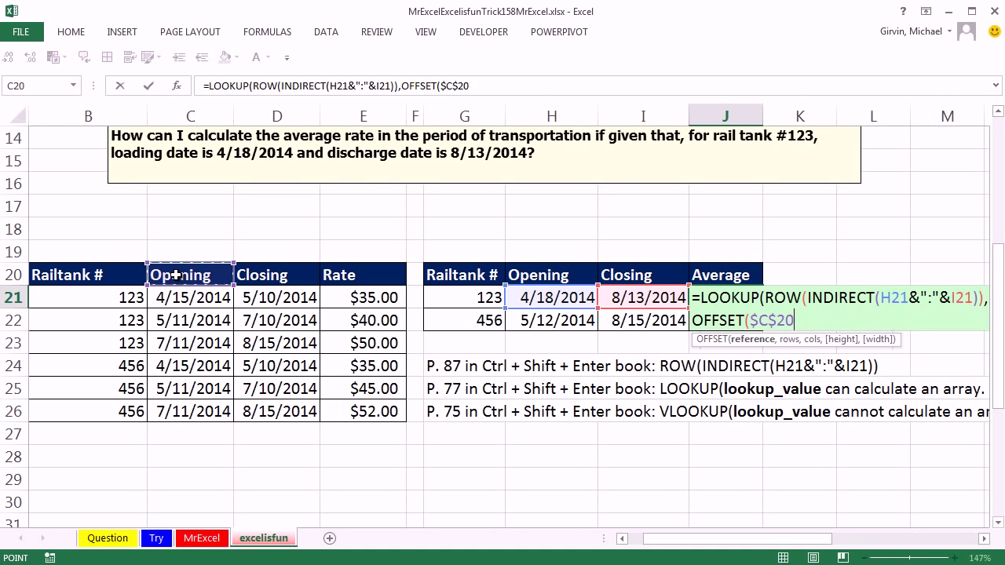
type(",")
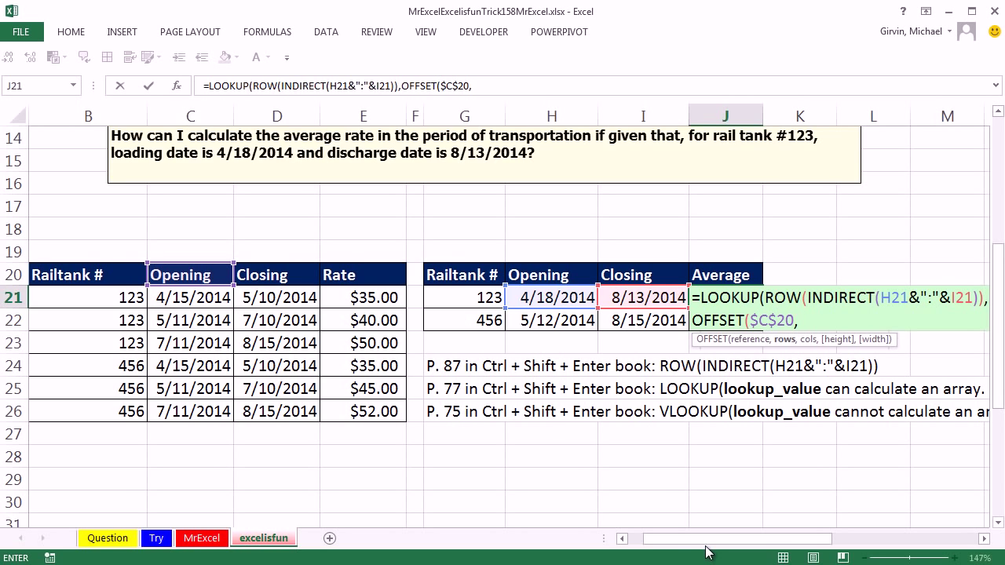
Step: Set OFFSET's rows argument to MATCH(G21,$B$21:$B$26,0) to find the rail tank's first row by exact match
type("ma")
key("Tab")
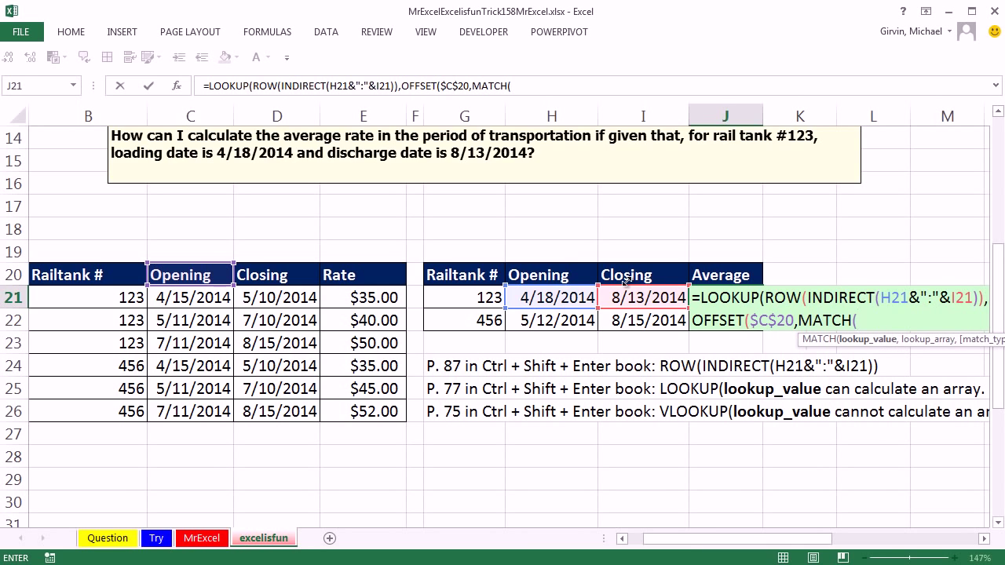
left_click(463, 300)
type(",")
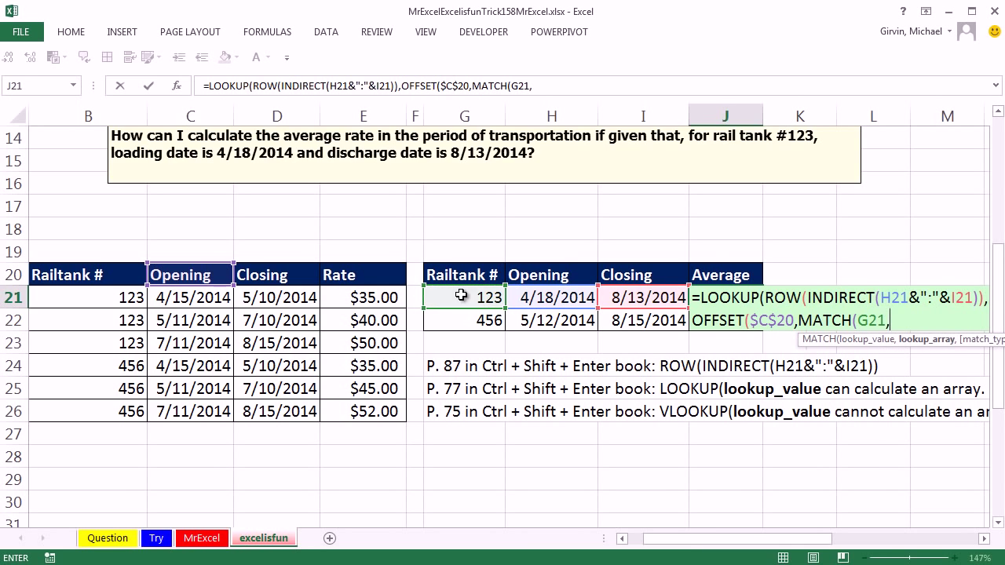
left_click_drag(108, 296, 108, 405)
key("F4")
type(",")
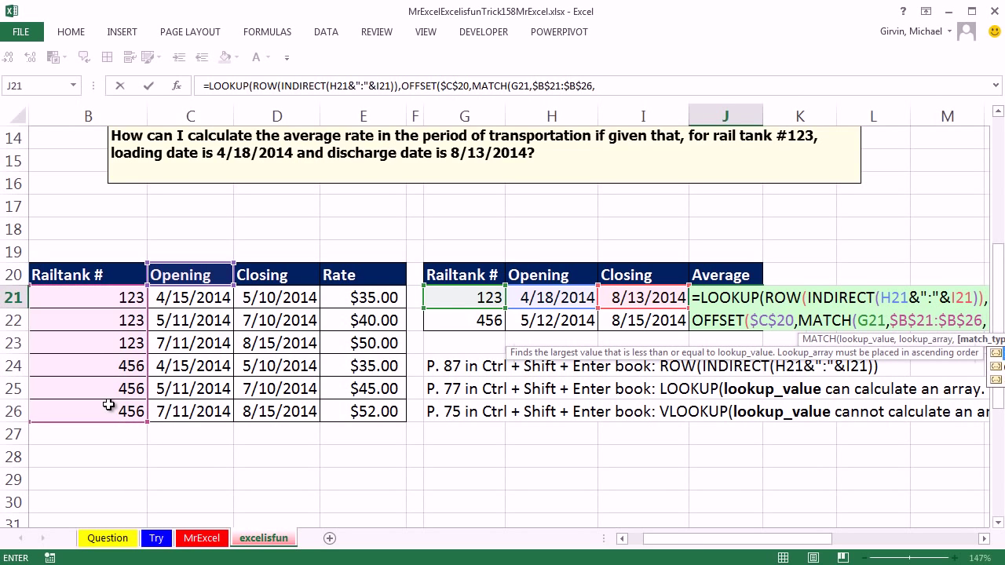
type("0")
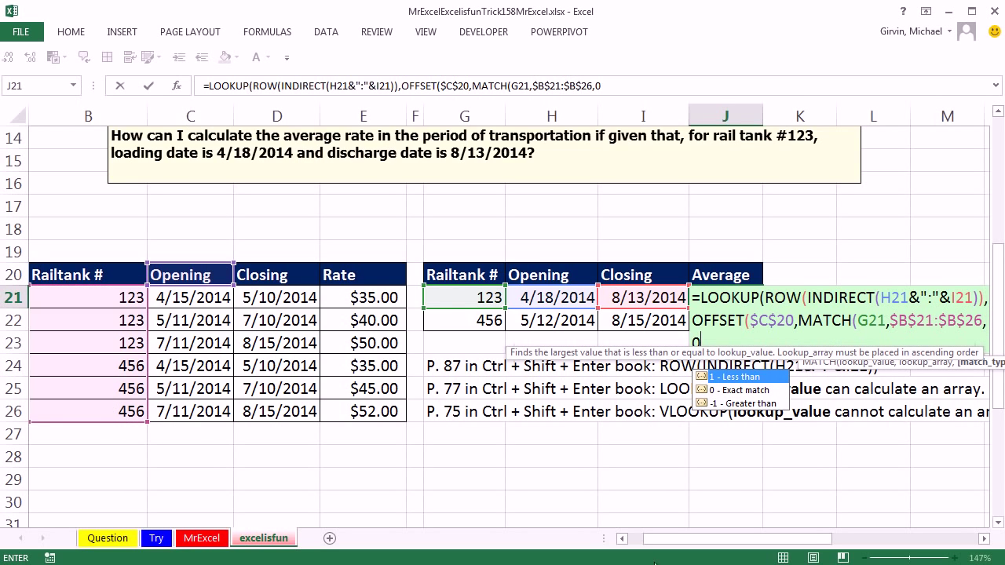
type(")")
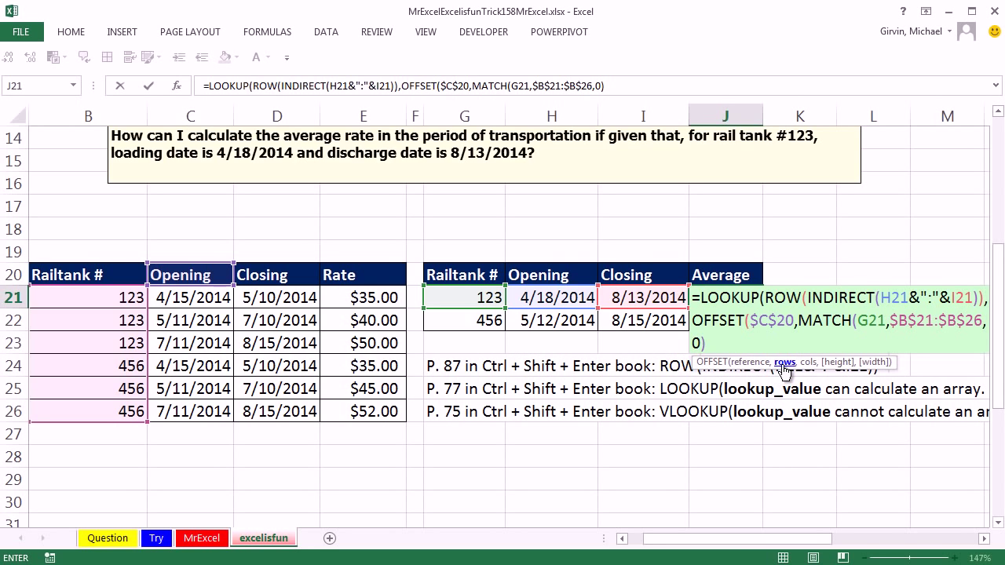
type(".")
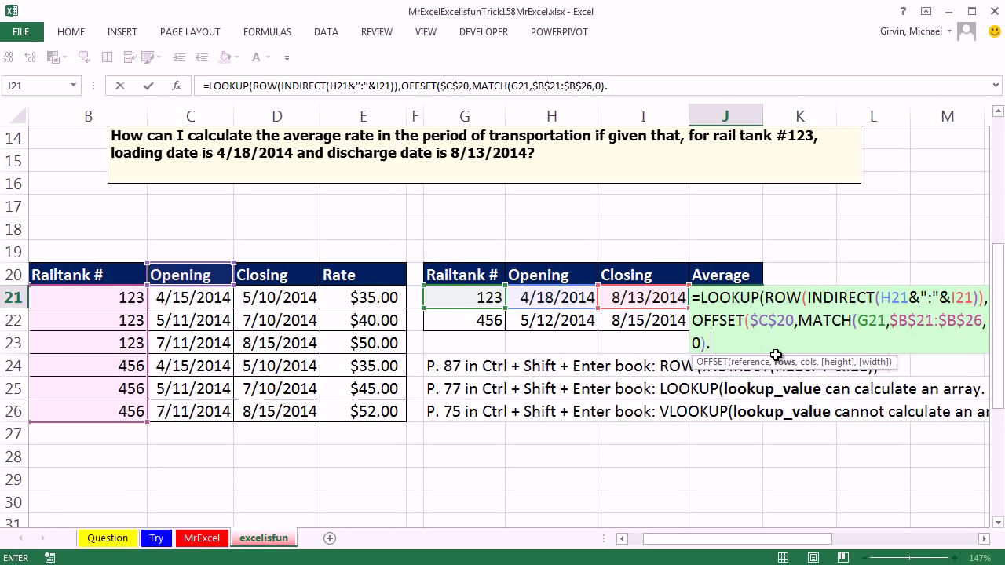
key("BackSpace")
type(",")
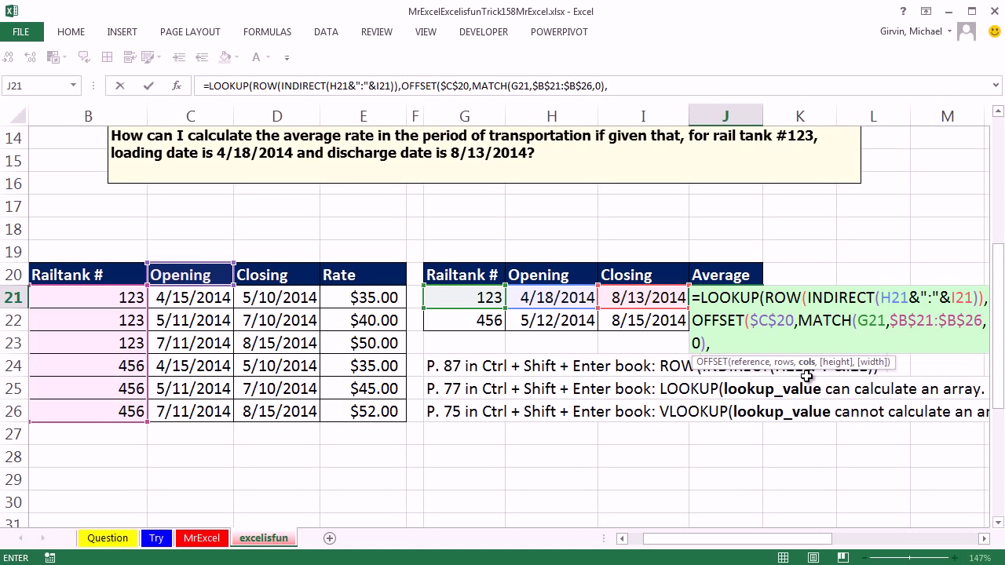
Step: Leave OFFSET's cols argument empty, and set its height to COUNTIF($B$21:$B$26,G21) and its width to 3
type(",")
type("countif")
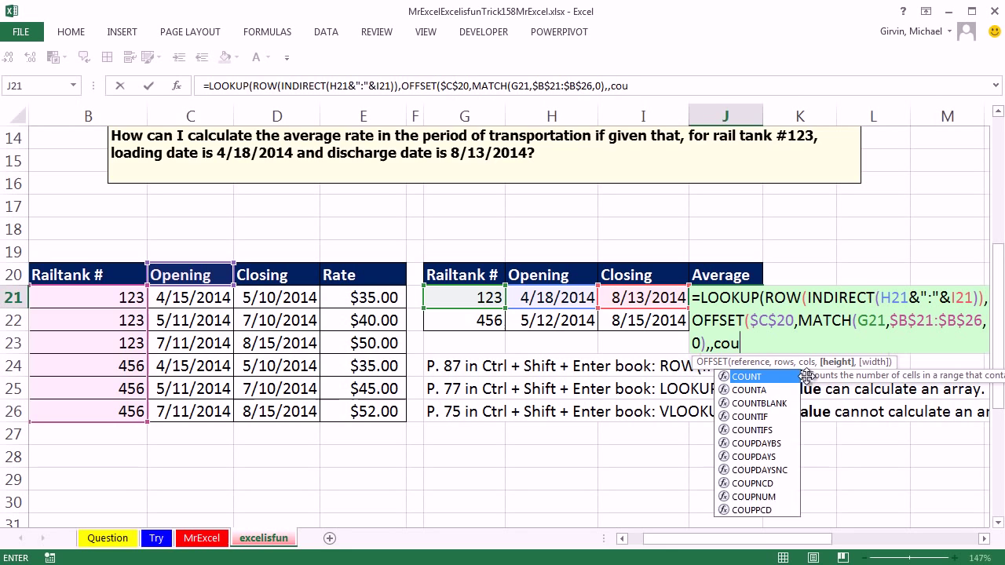
key("Tab")
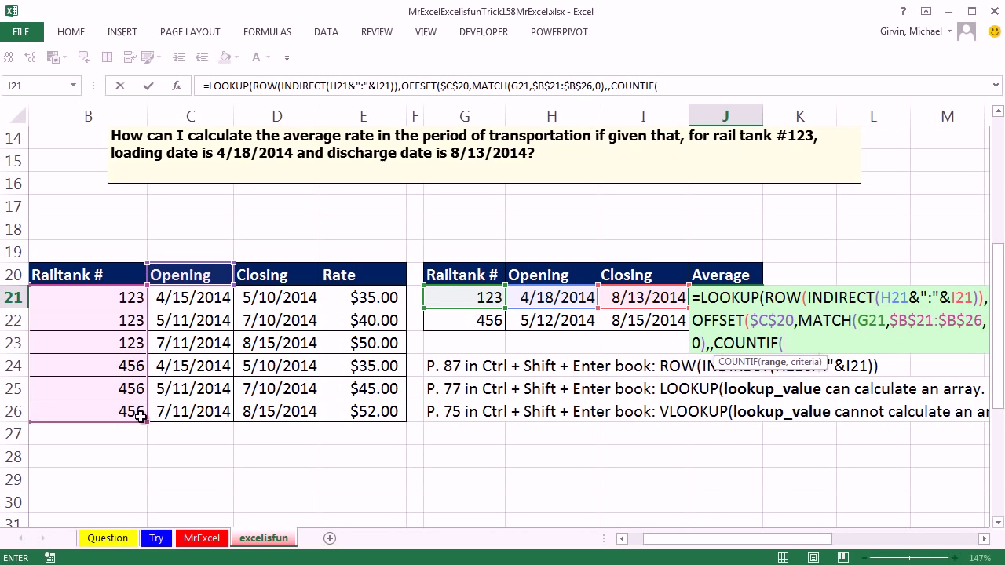
left_click(714, 344)
left_click(788, 343)
left_click_drag(115, 302, 118, 415)
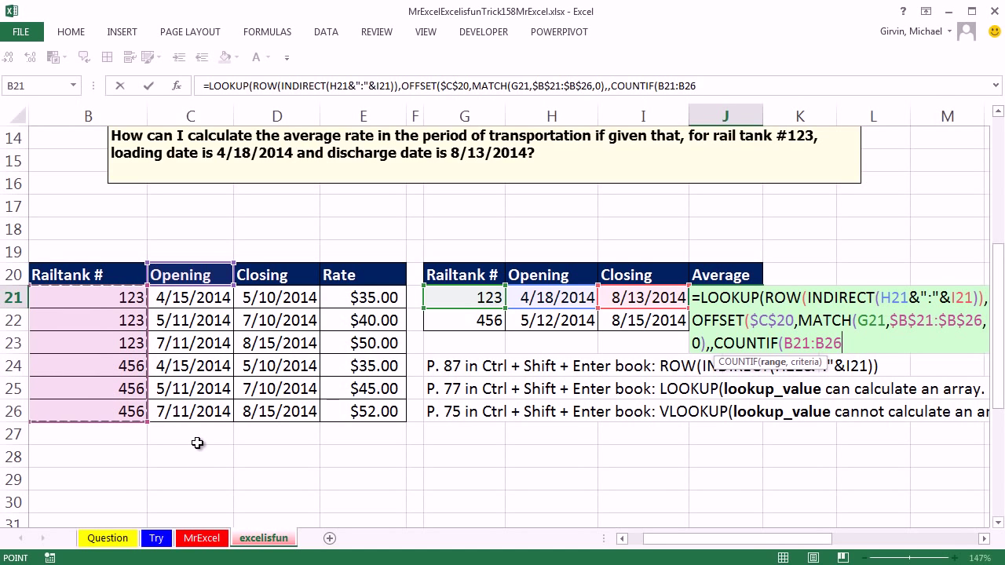
key("F4")
type(",")
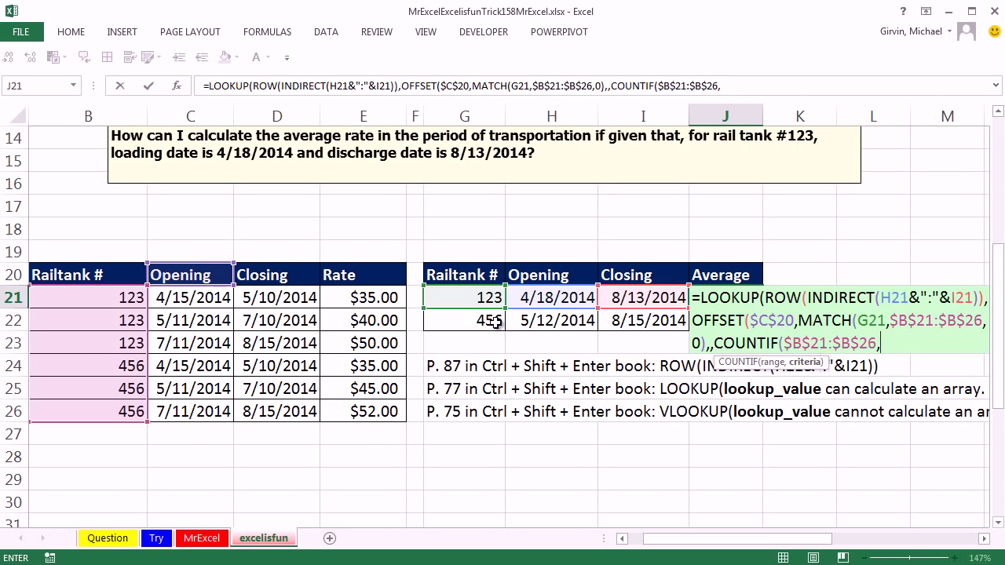
left_click(476, 297)
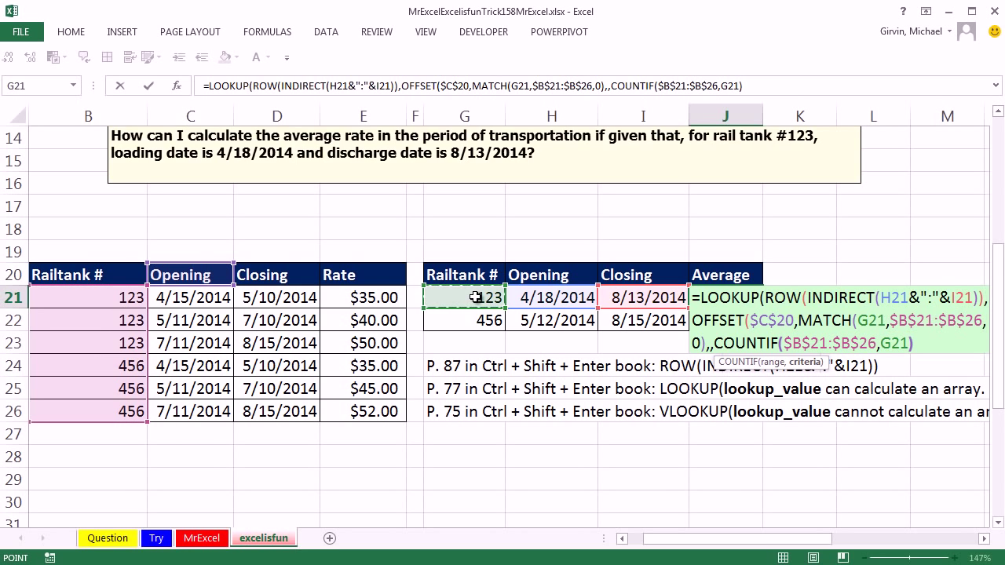
type(")")
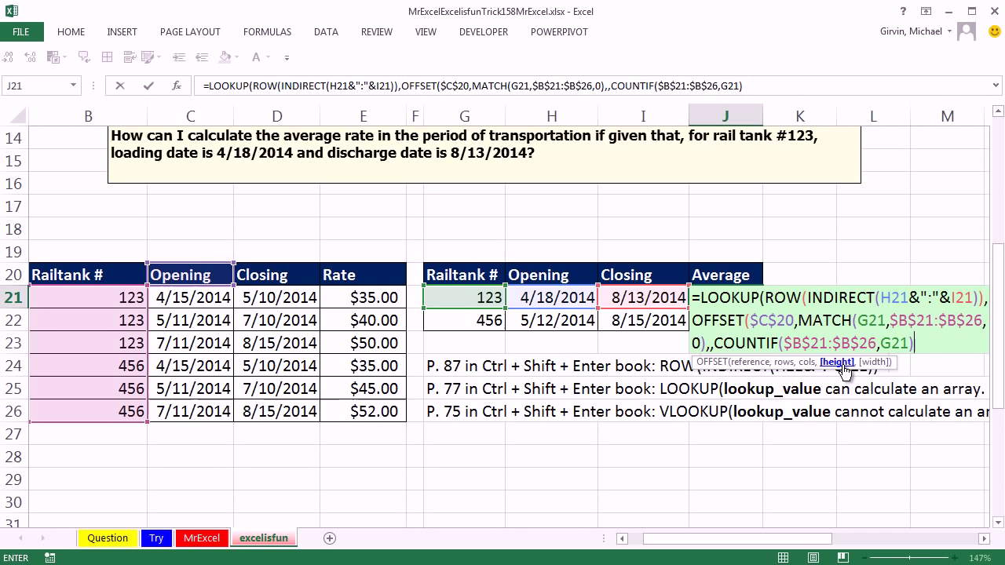
type(",")
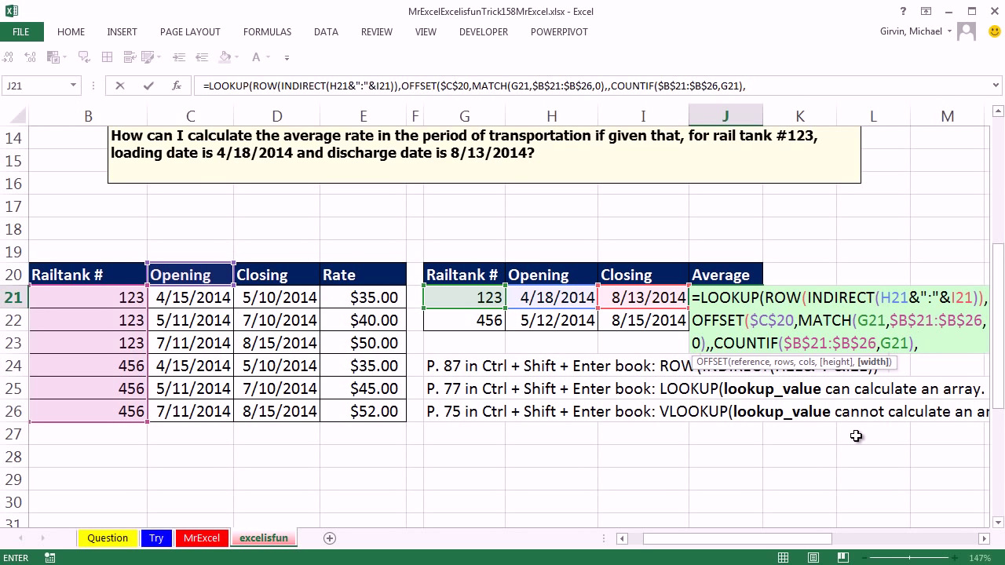
type("3")
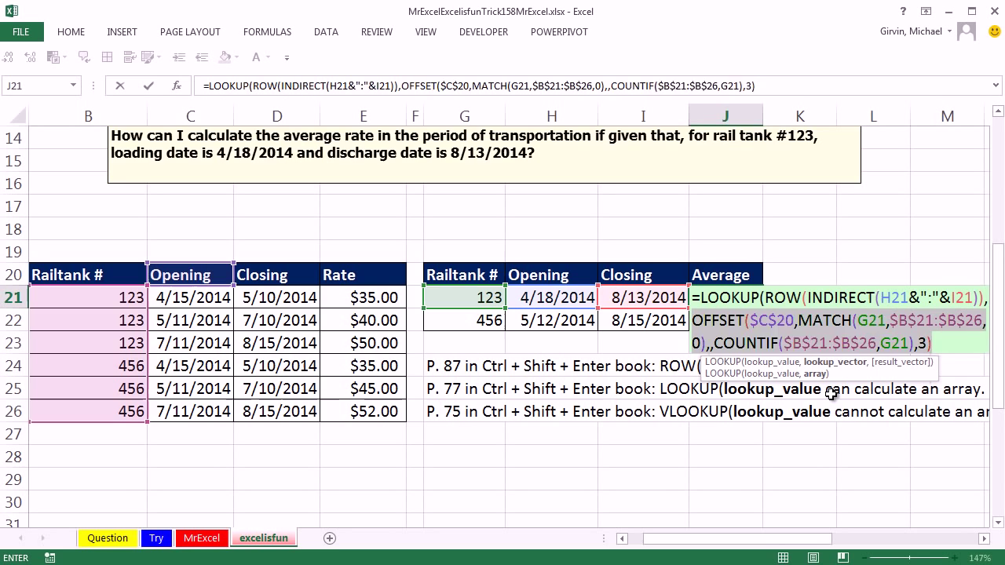
Step: Evaluate the OFFSET expression in place to check its lookup table, undo the evaluation, and close the LOOKUP function
key("F9")
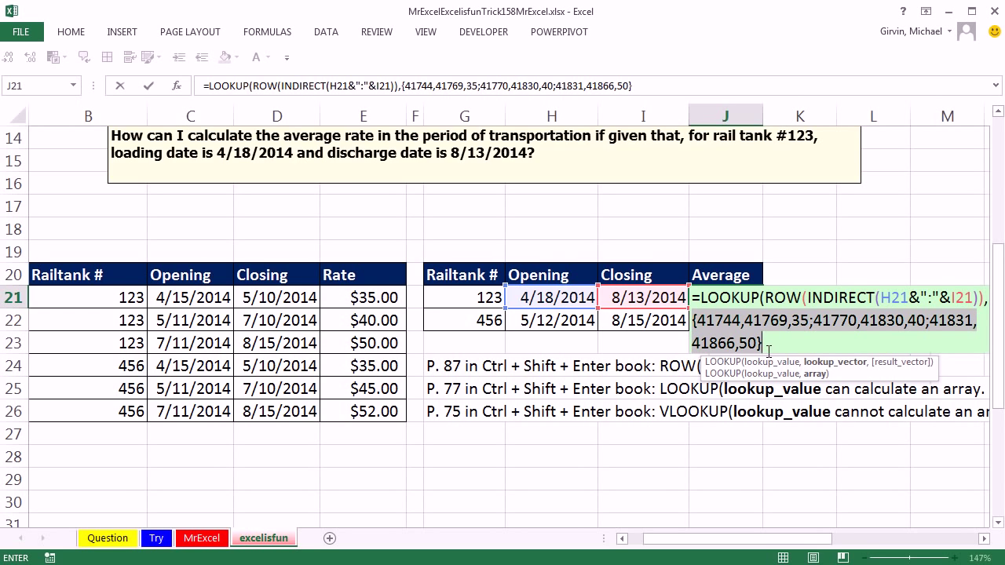
key("ctrl+z")
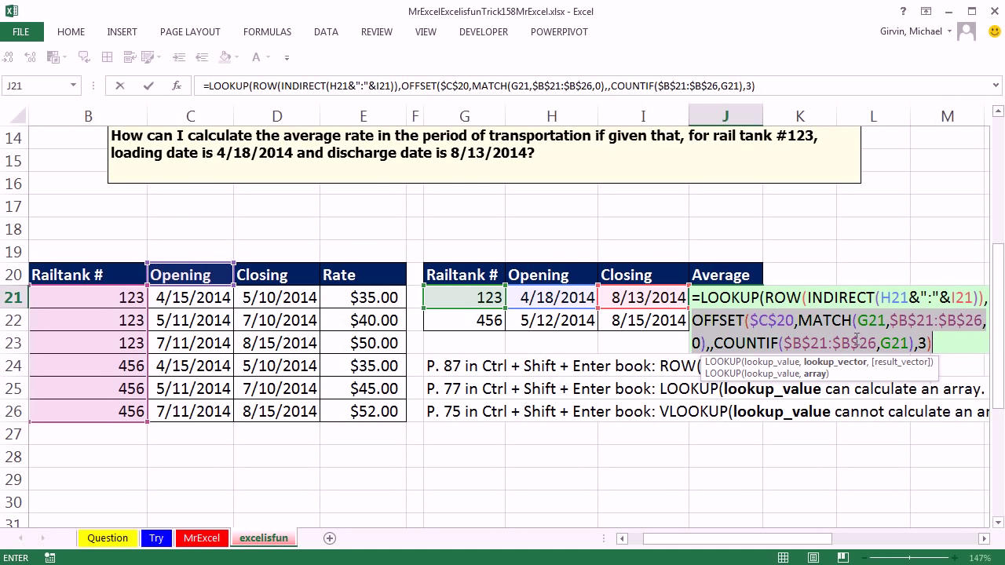
left_click(941, 344)
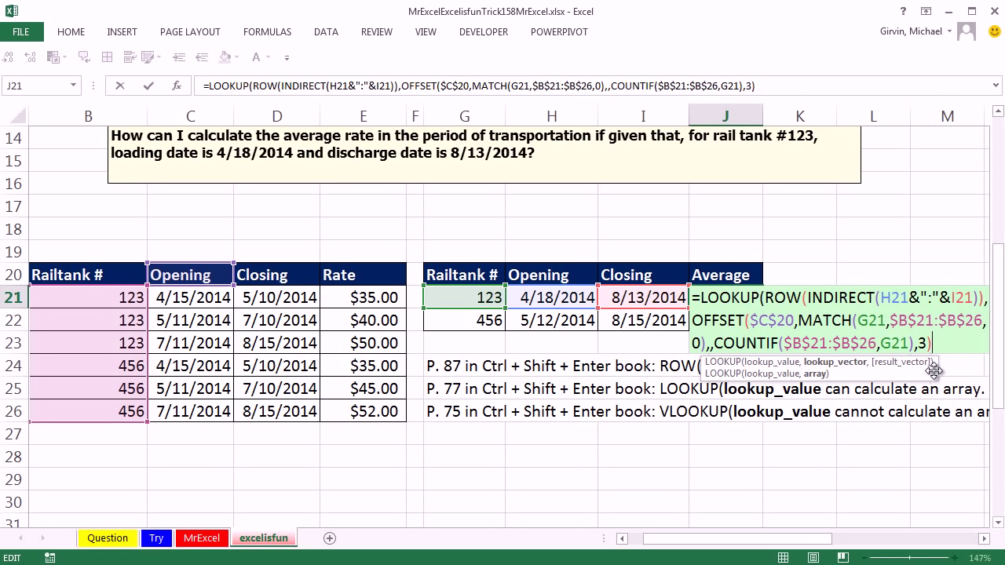
type(")")
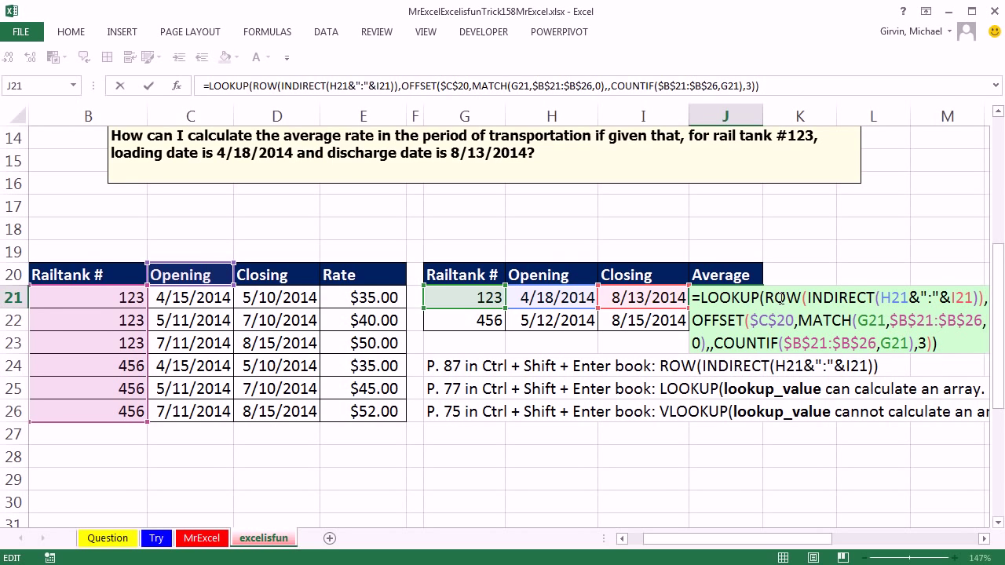
Step: Evaluate the entire LOOKUP expression in J21 in place to view its array of daily rates, and undo the evaluation
left_click(781, 298)
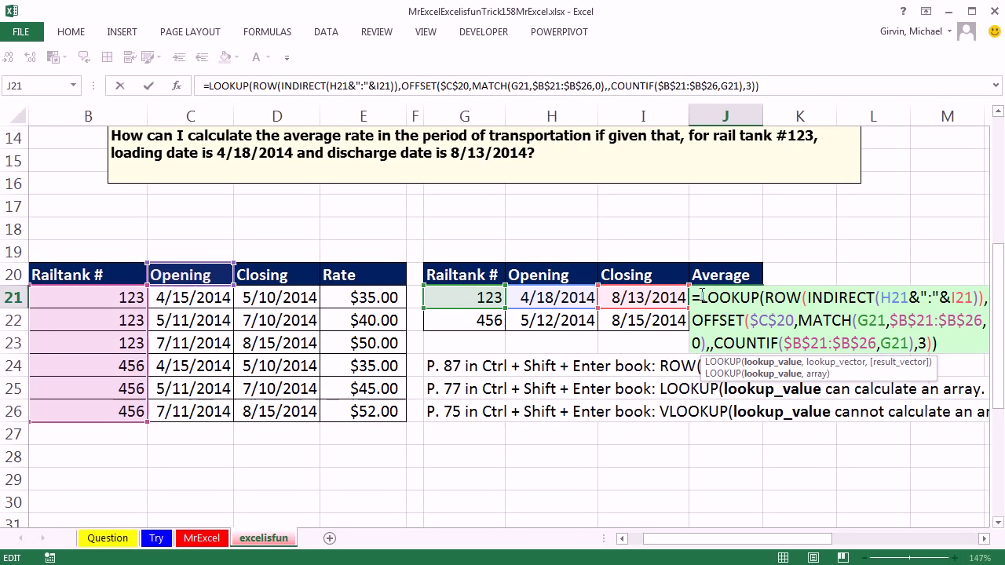
left_click(724, 362)
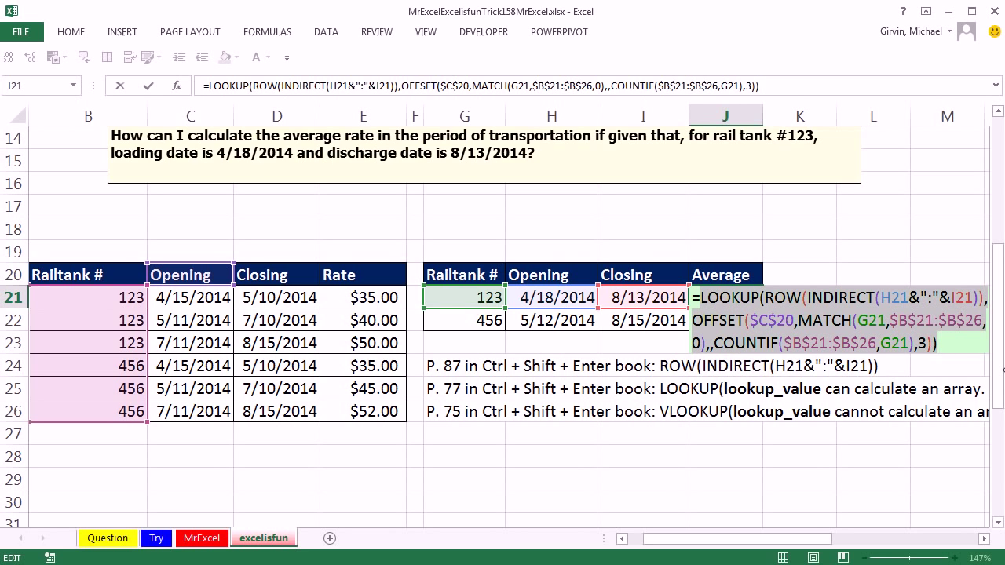
key("F9")
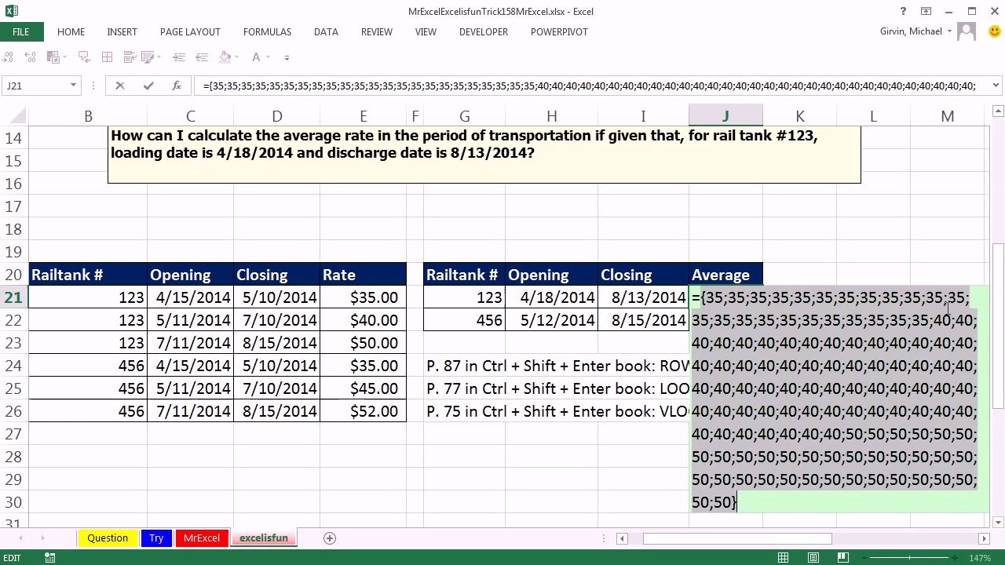
key("ctrl+z")
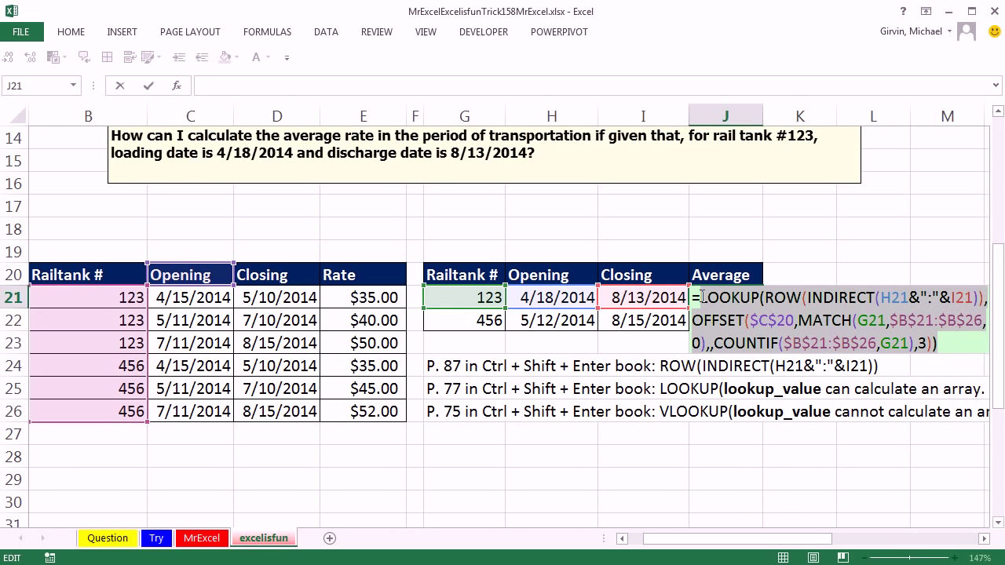
Step: Wrap the entire LOOKUP expression in J21 in the AVERAGE function, close its parenthesis, and enter the formula
key("Left")
type("ave")
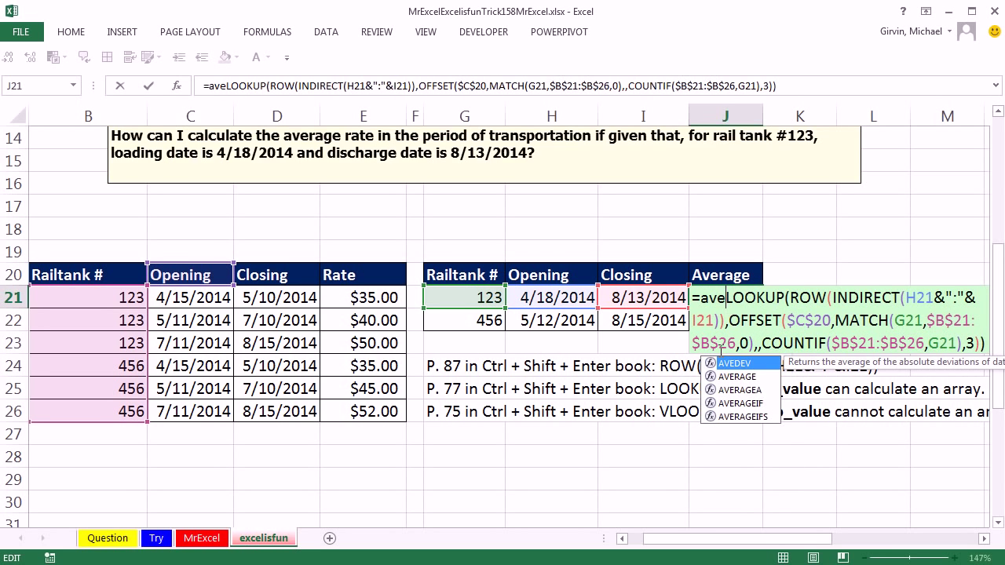
key("Down")
key("Tab")
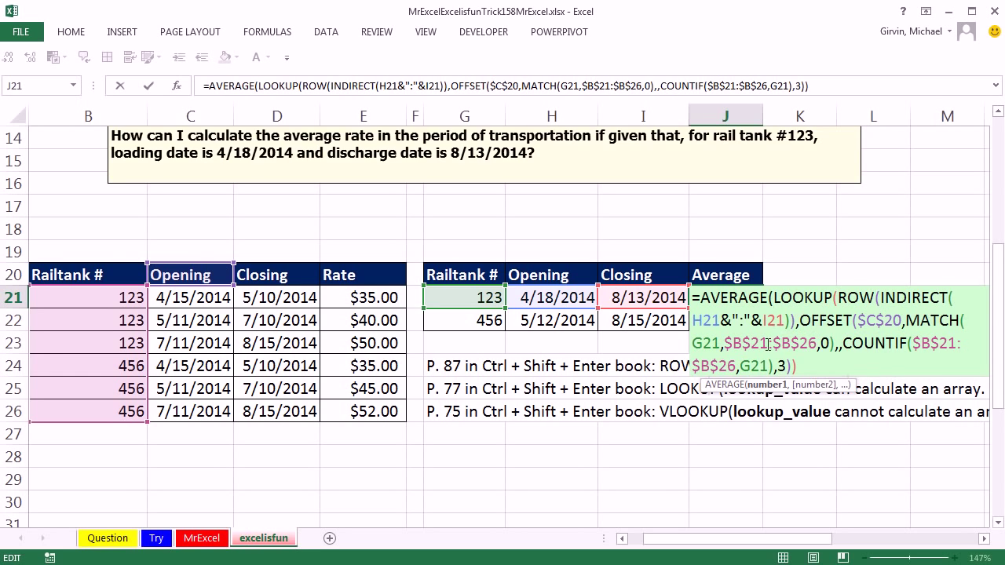
left_click(839, 367)
type(")")
left_click(775, 295)
key("ctrl+shift+Return")
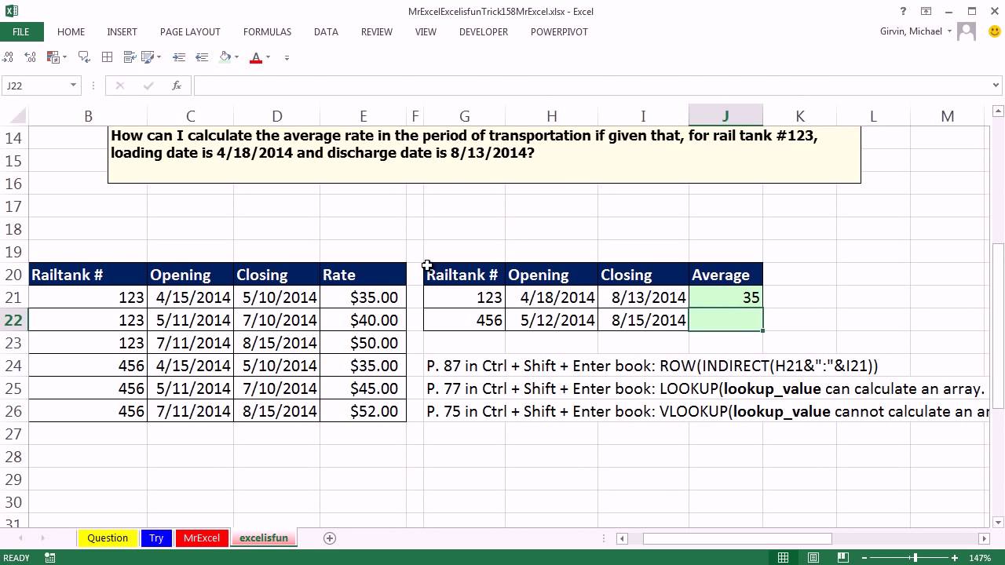
Step: Re-enter the AVERAGE formula in J21 as an array formula and copy it down to J22
double_click(748, 297)
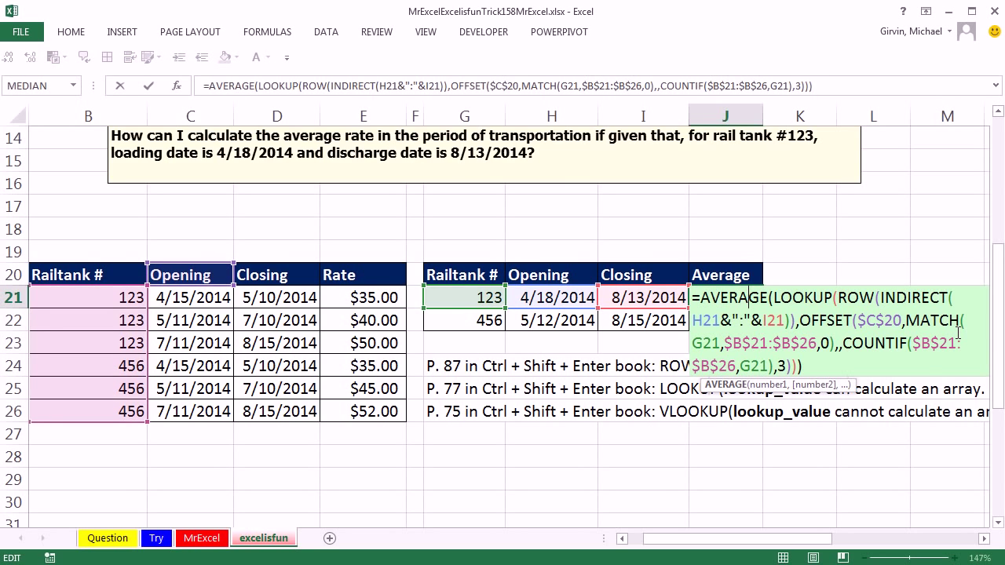
key("ctrl+shift+Return")
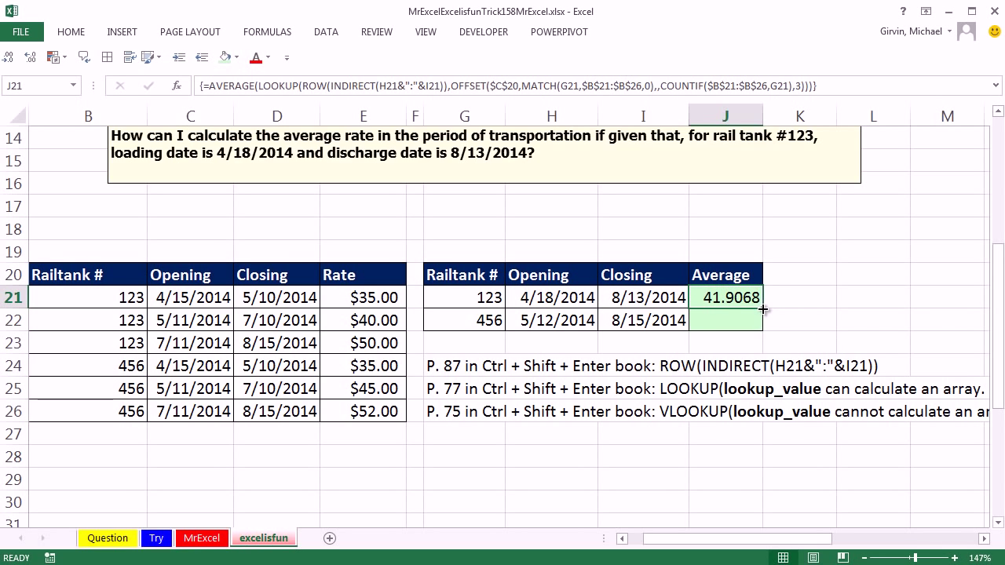
left_click_drag(762, 309, 763, 322)
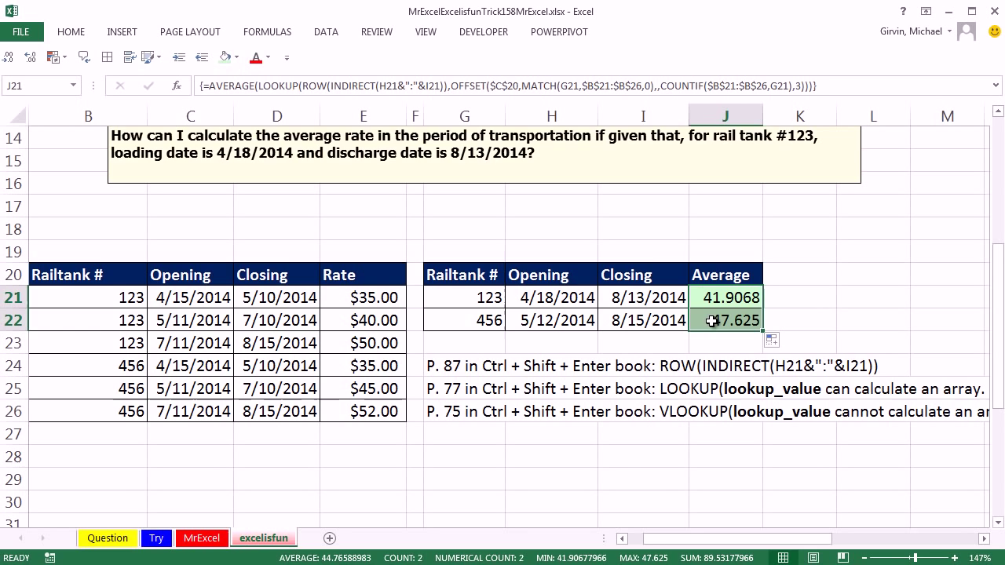
Step: Review the AVERAGE array formulas and their cell references in J22 and J21, keeping both entered as array formulas
double_click(711, 321)
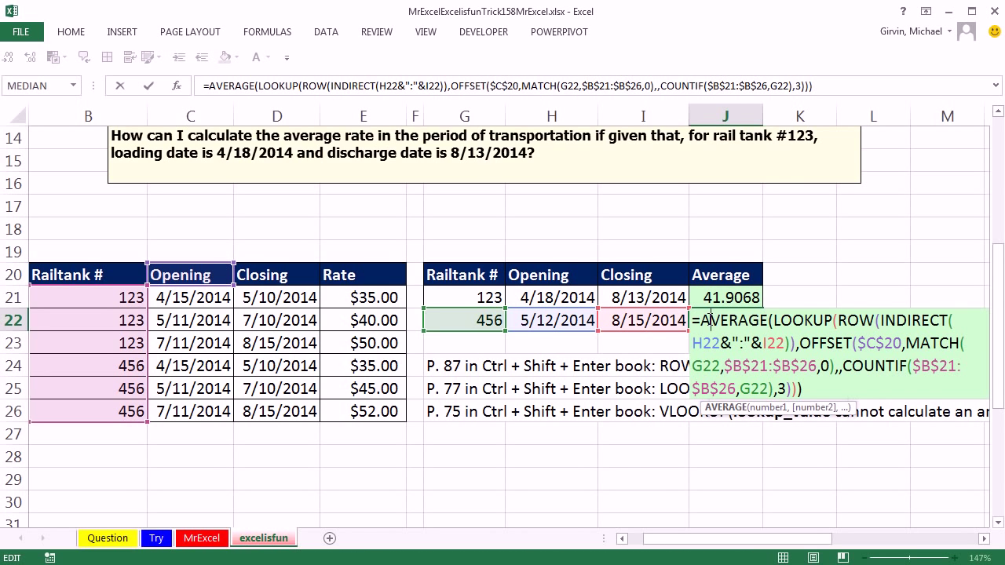
key("ctrl+shift+Return")
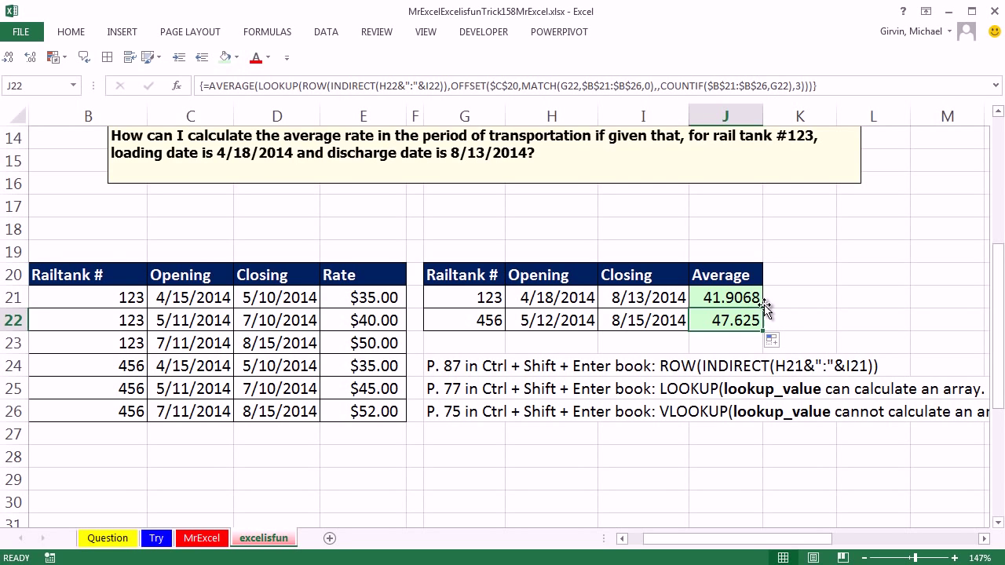
double_click(738, 299)
key("ctrl+shift+Return")
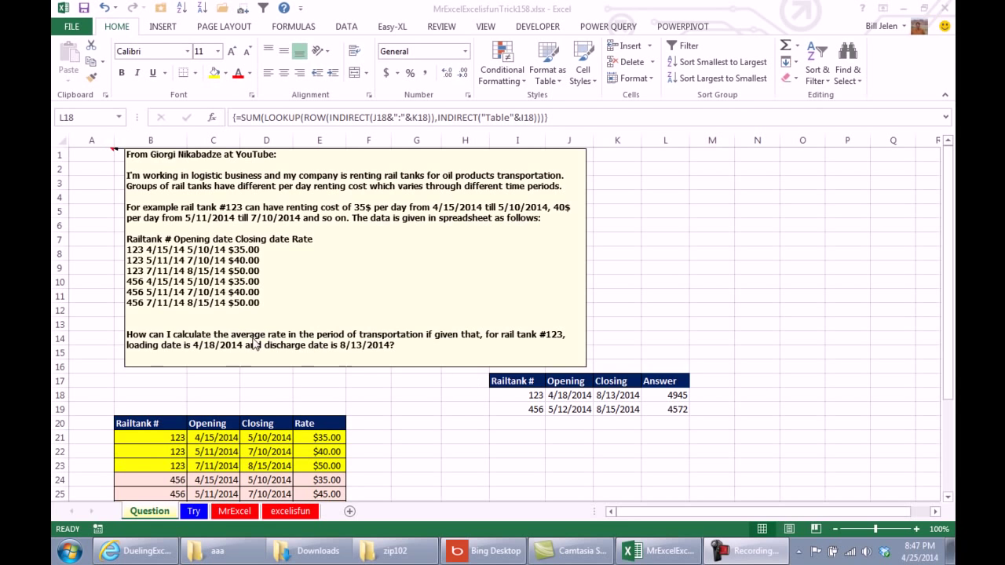
Step: Select the answer formula for rail tank 123 in L18 on the Question sheet of MrExcelExcelisfunTrick158.xlsx
left_click(674, 395)
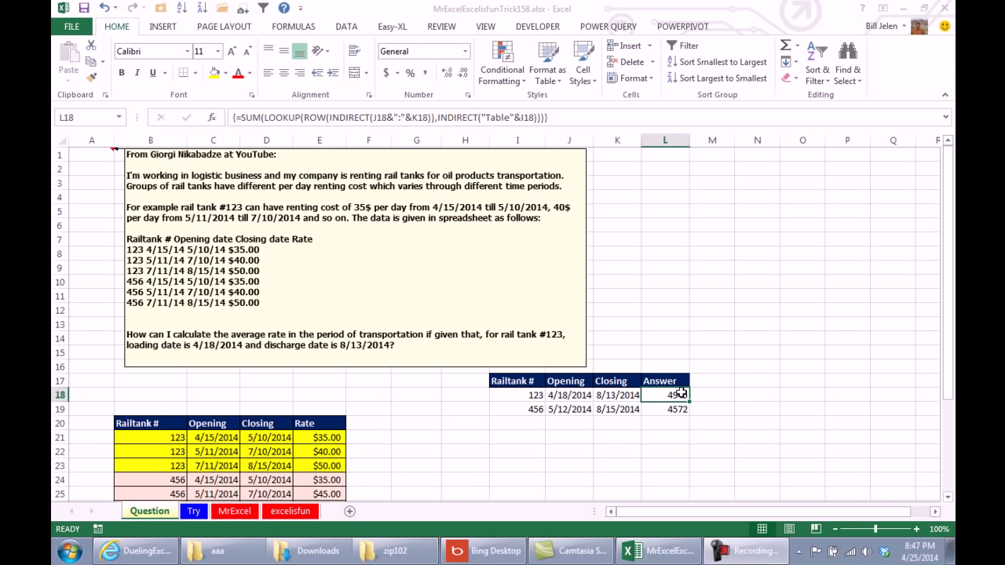